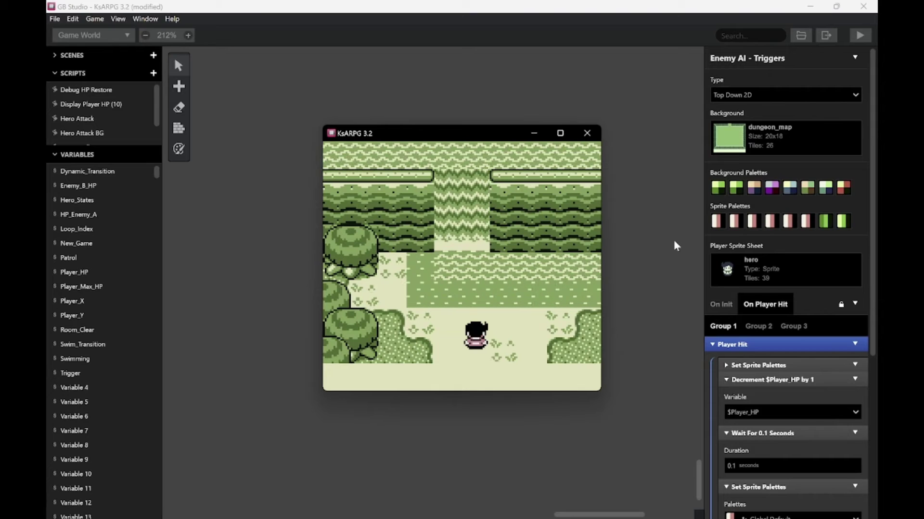
Walk the hero up and back down in the running preview to view the animated waterfall
key(Up)
key(Down)
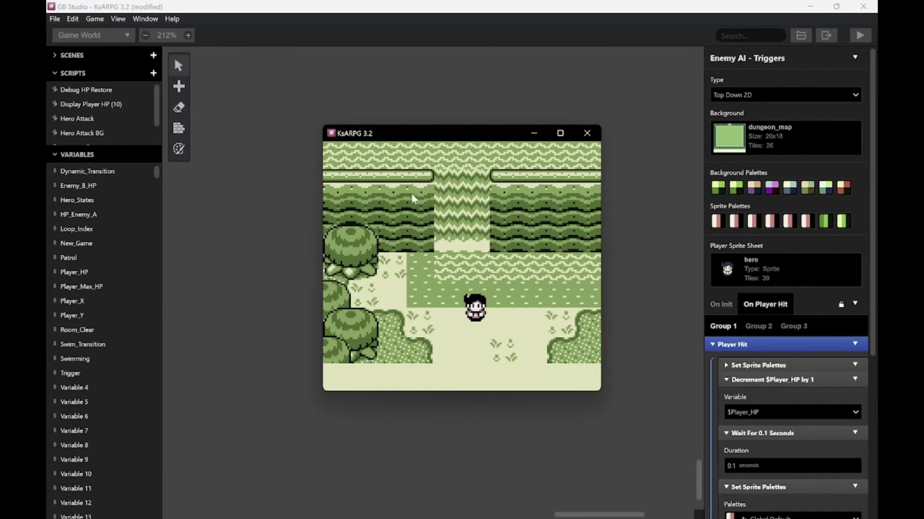
Switch to Aseprite and bring up the Overworld (GBS).png tileset to examine the waterfall and water tile frames
key(alt+Tab)
key(alt+Tab)
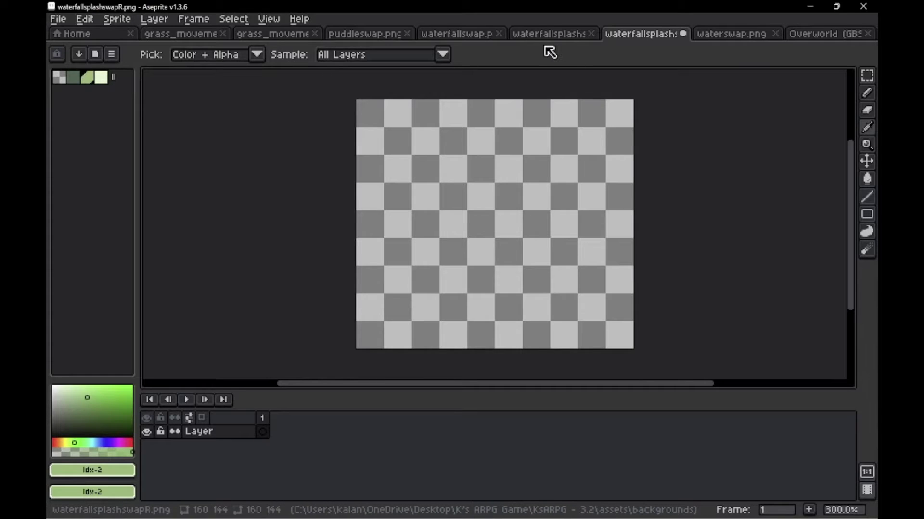
click(818, 34)
key(m)
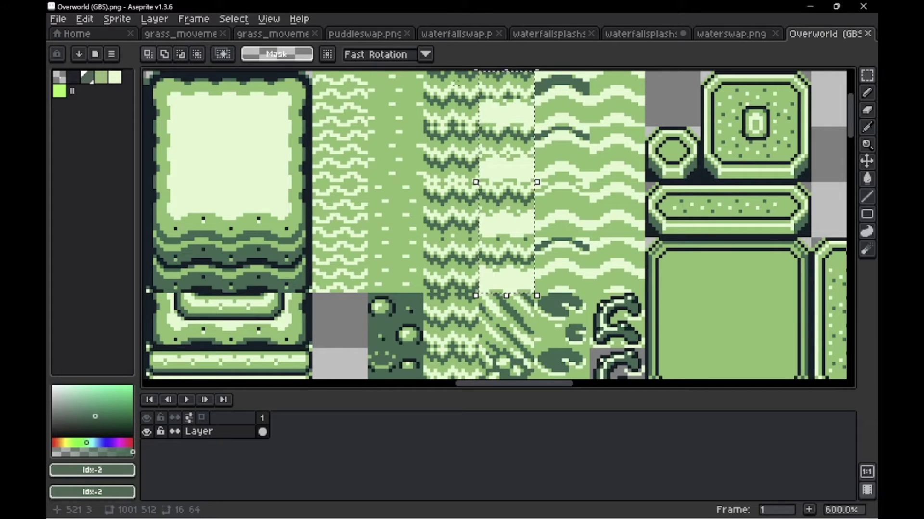
Switch to GB Studio and examine the On Init script of the Update actor in the Animated BG scene
key(alt+Tab)
key(alt+Tab)
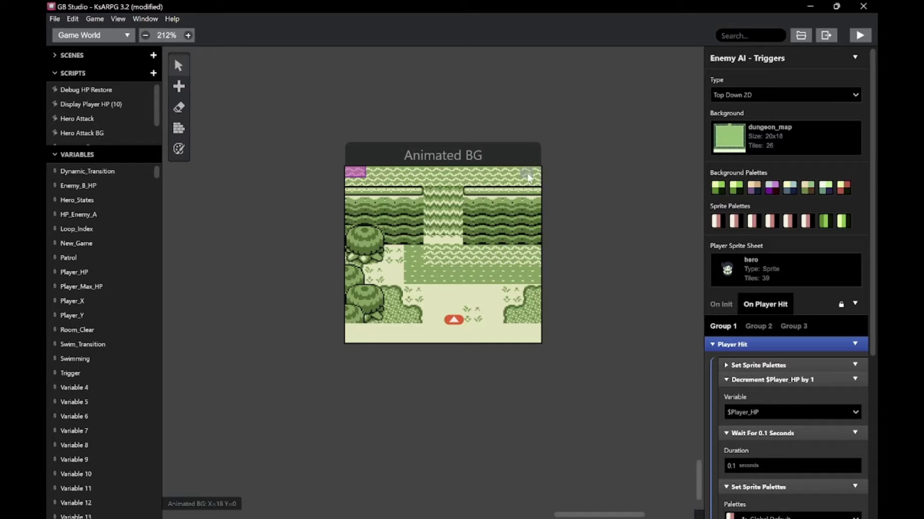
ctrl+scroll(527, 173, up, 5)
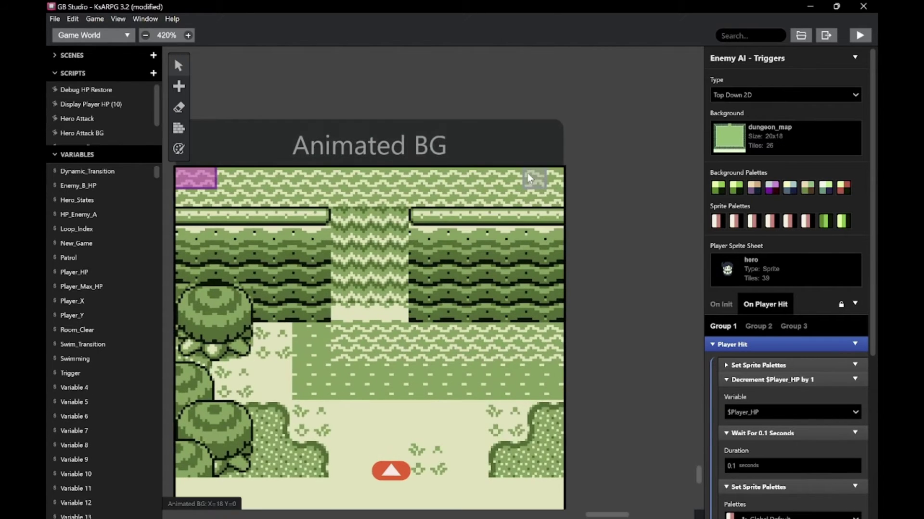
ctrl+scroll(527, 173, up, 1)
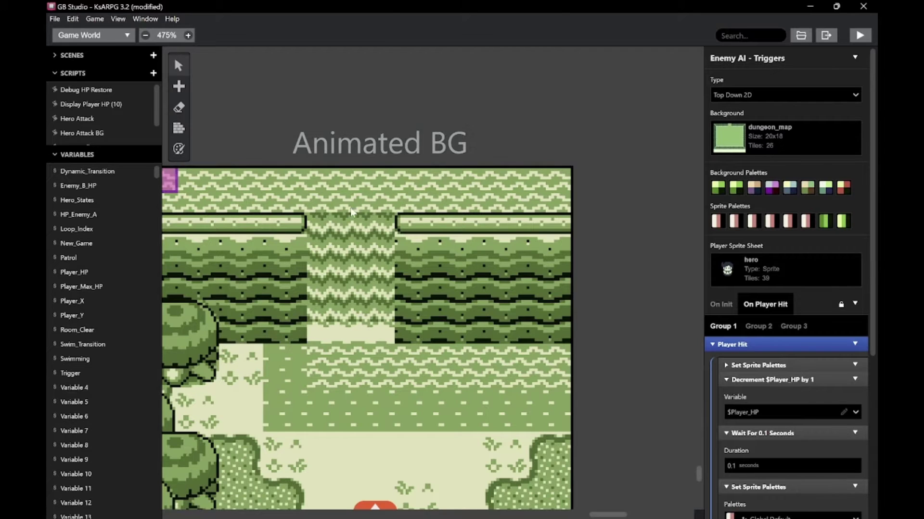
click(208, 182)
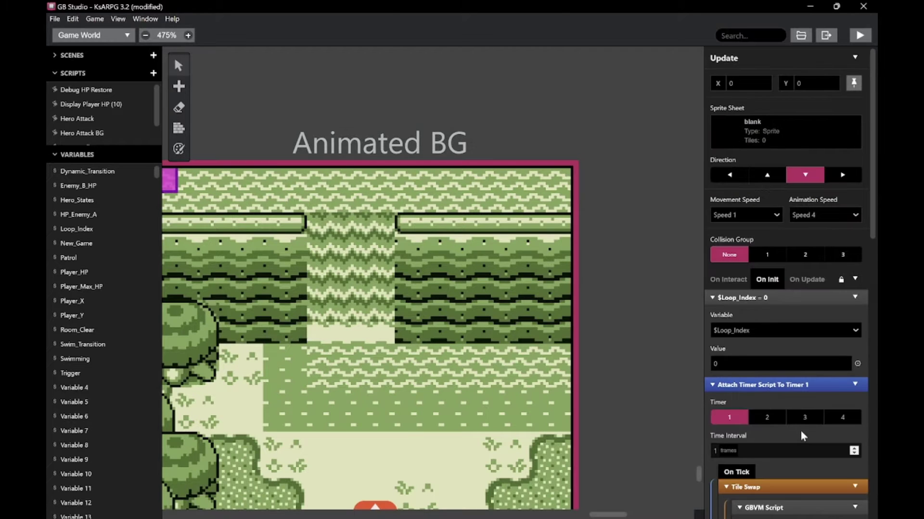
scroll(801, 431, down, 5)
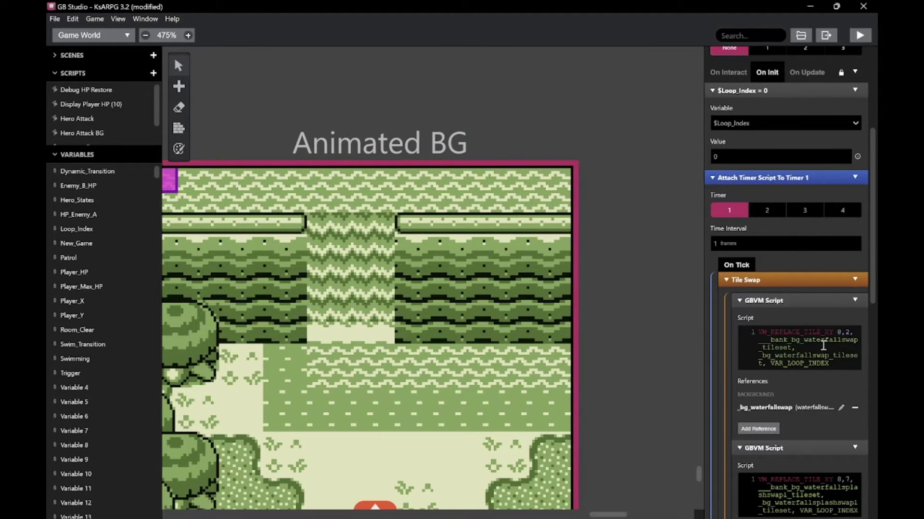
scroll(578, 353, left, 3)
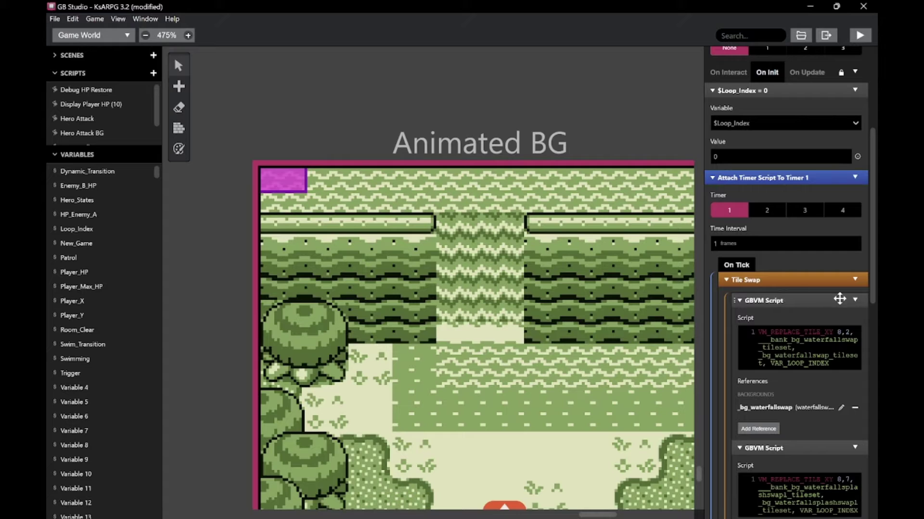
click(855, 300)
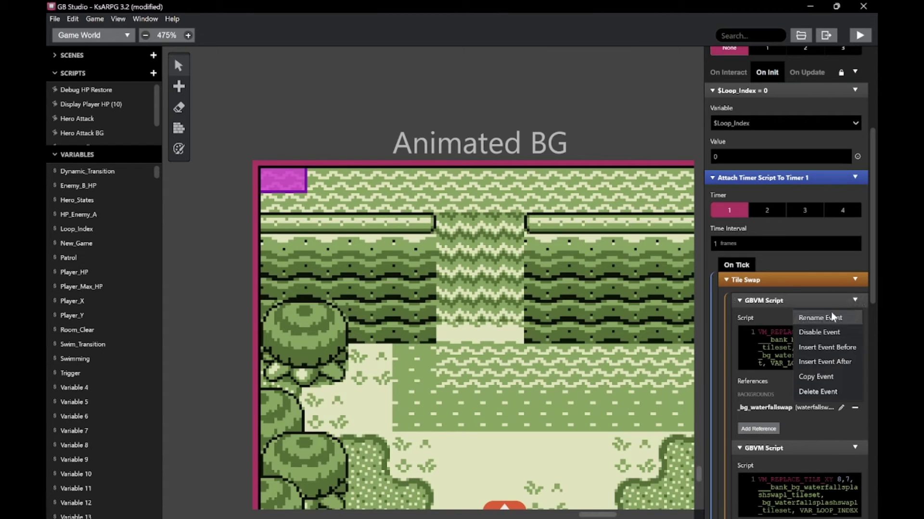
click(282, 188)
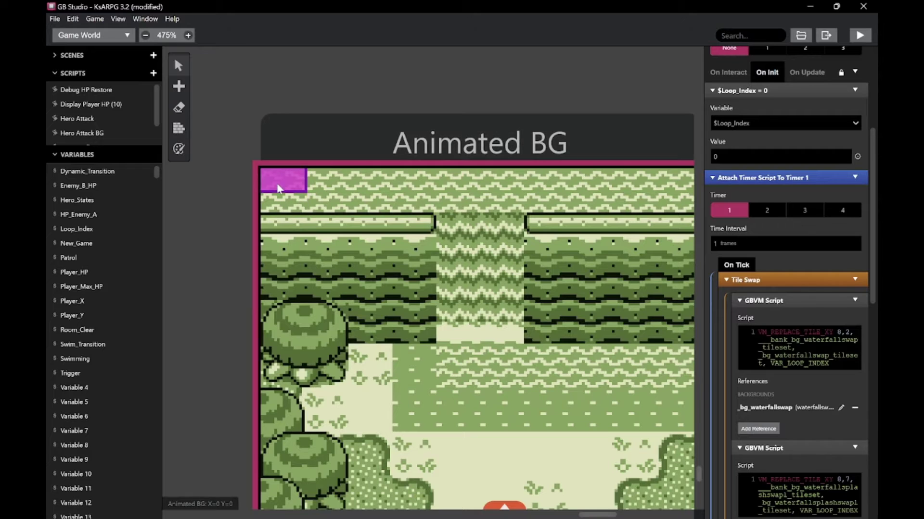
scroll(744, 219, up, 5)
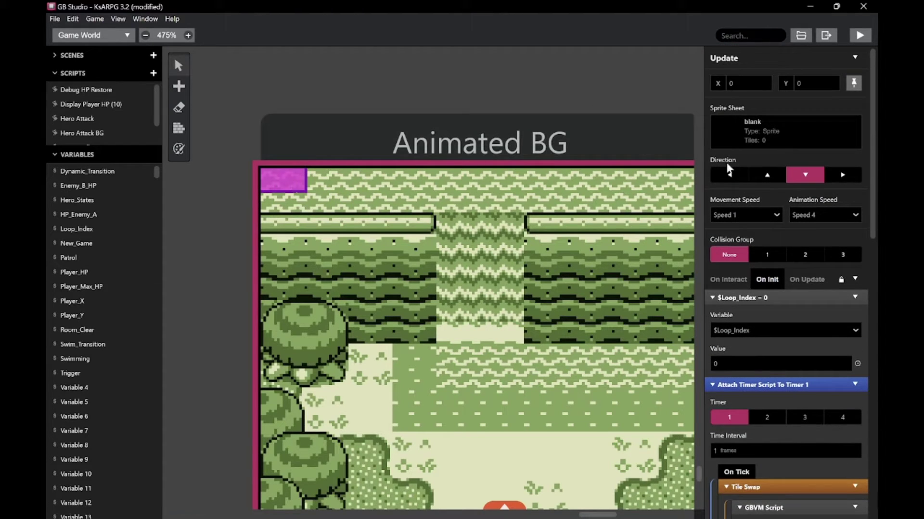
Show the On Init script of the Animated BG scene itself
click(597, 286)
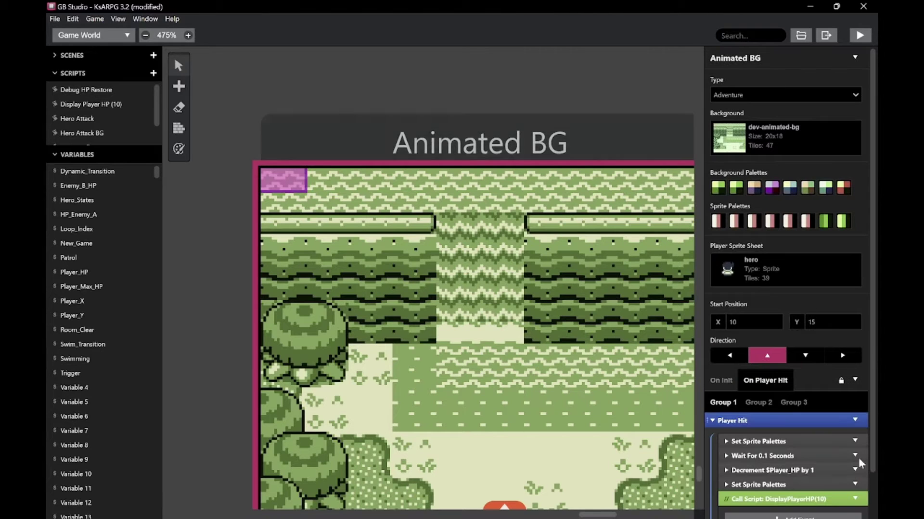
click(720, 380)
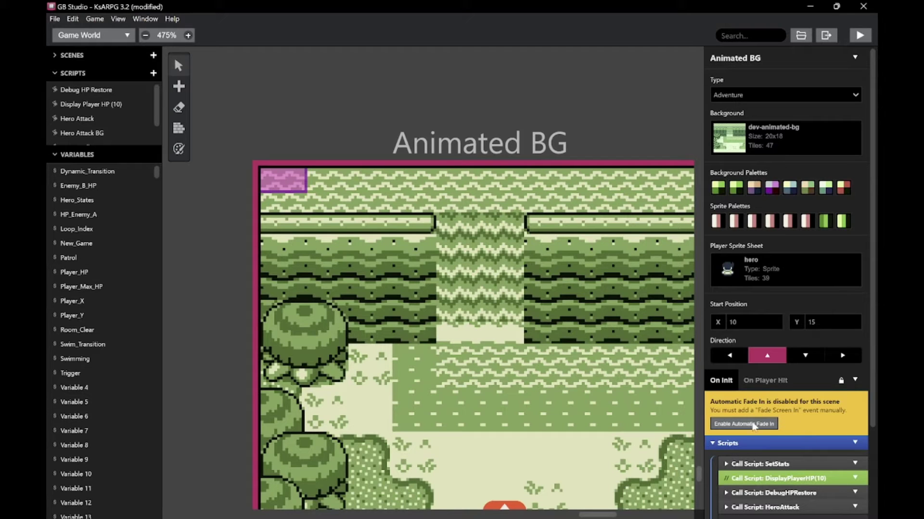
Select the Update actor, look through the variable choices of its $Loop_Index event, and collapse that event
click(271, 177)
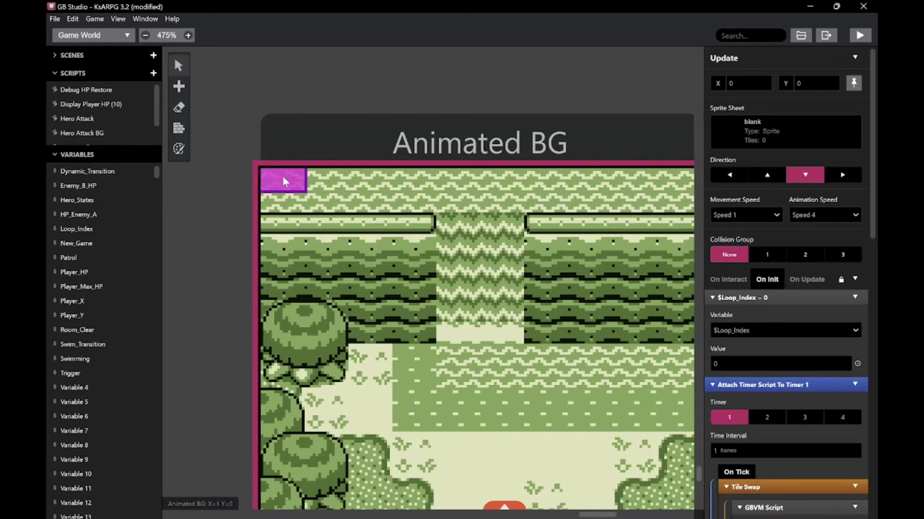
scroll(282, 182, down, 3)
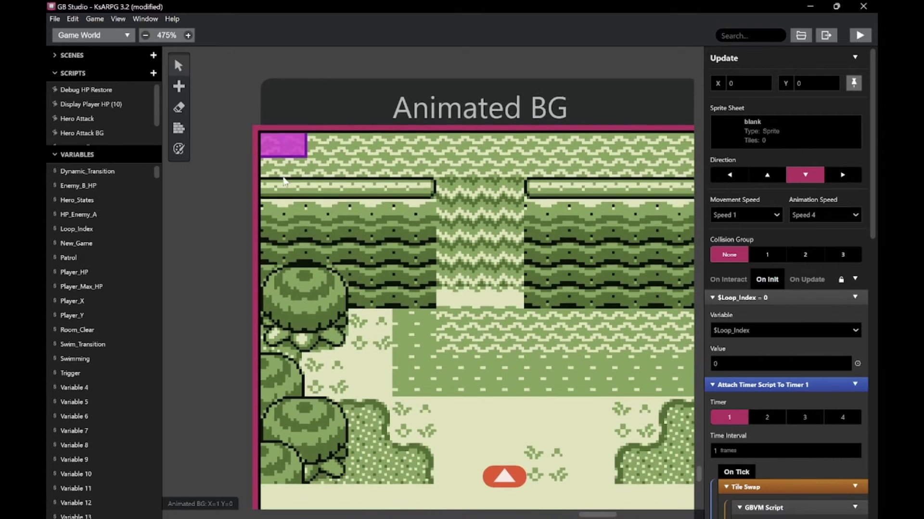
scroll(283, 180, down, 1)
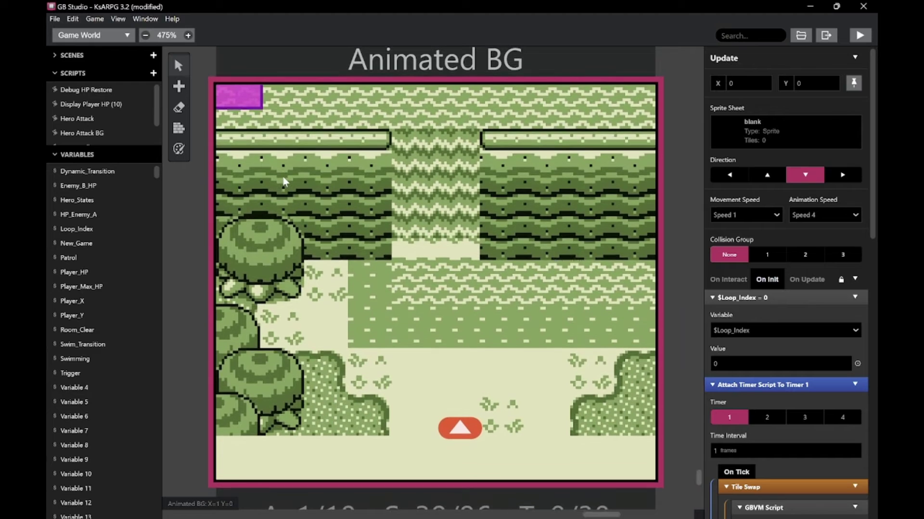
scroll(284, 181, left, 1)
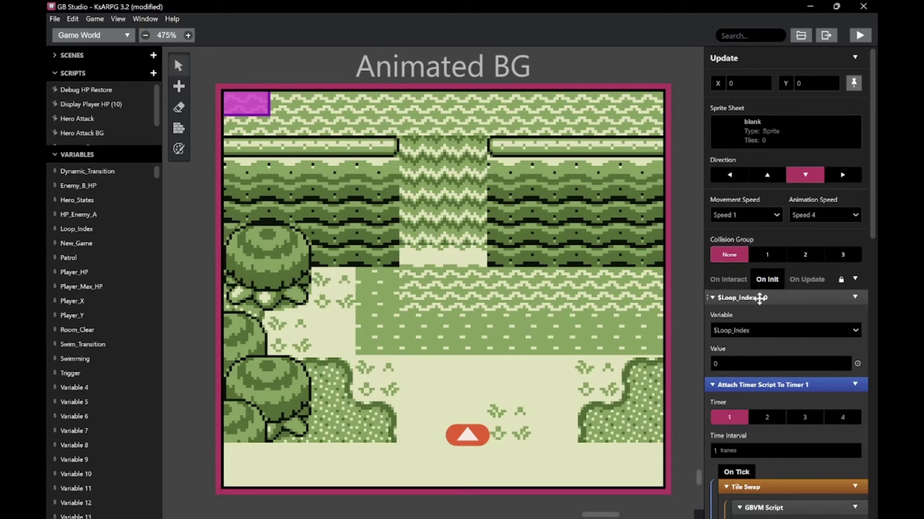
click(792, 329)
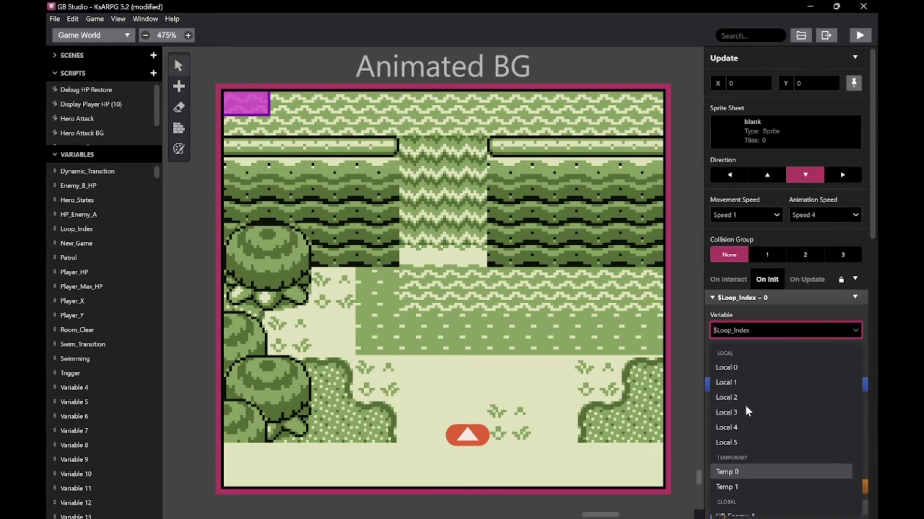
scroll(767, 426, down, 5)
scroll(768, 431, up, 1)
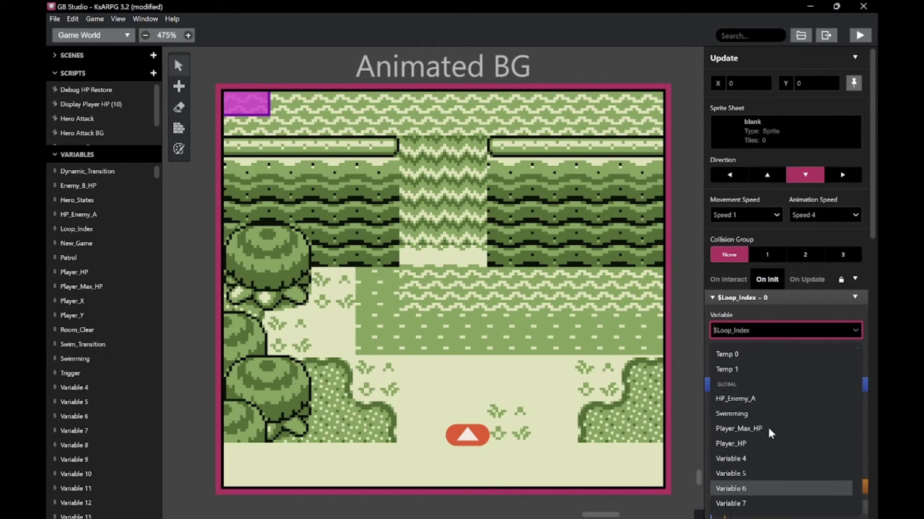
click(771, 474)
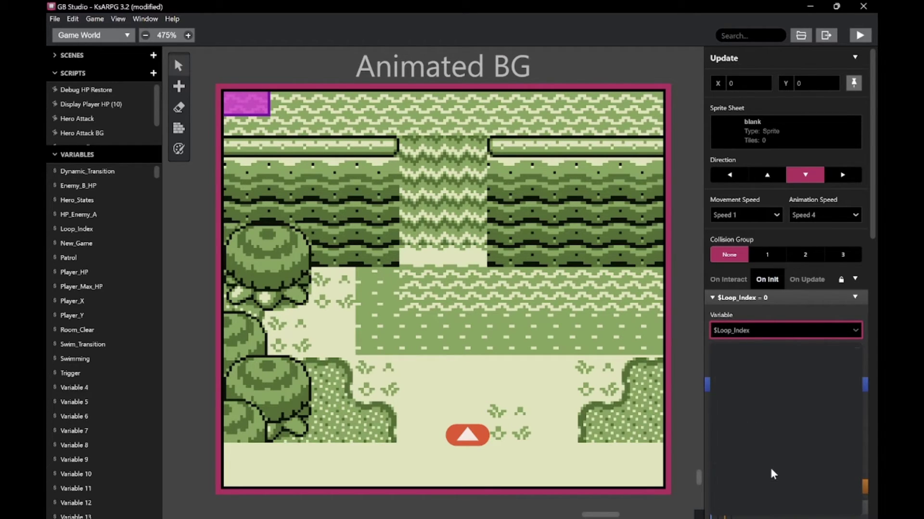
scroll(771, 470, down, 12)
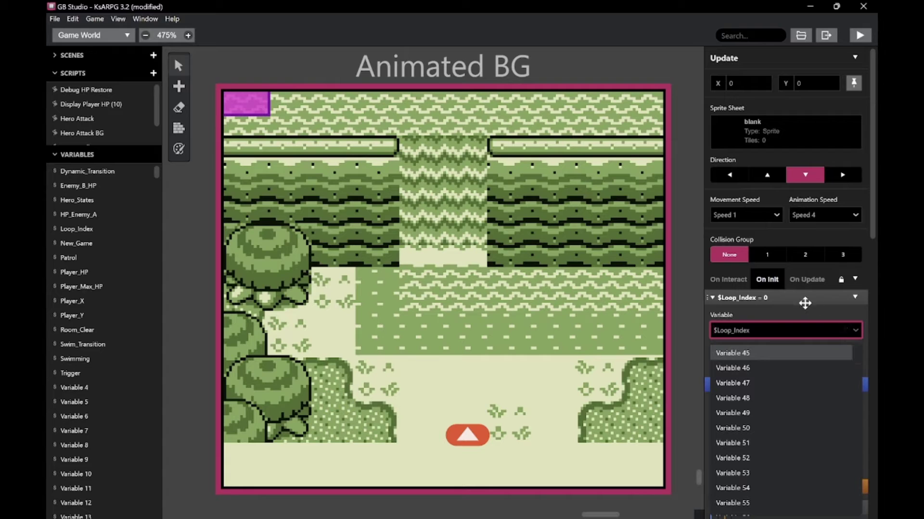
click(790, 299)
click(790, 299)
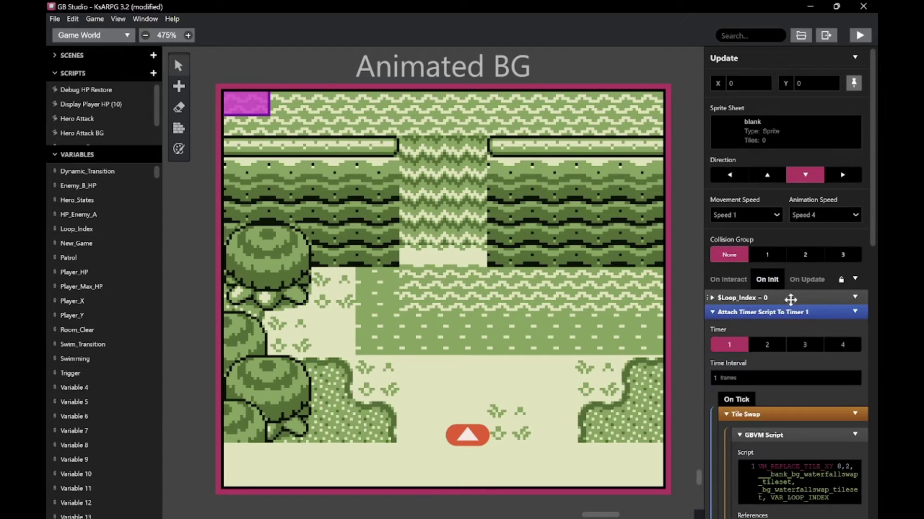
Search for "timer" among the events that can be inserted before the Attach Timer Script event, and close the list
click(855, 313)
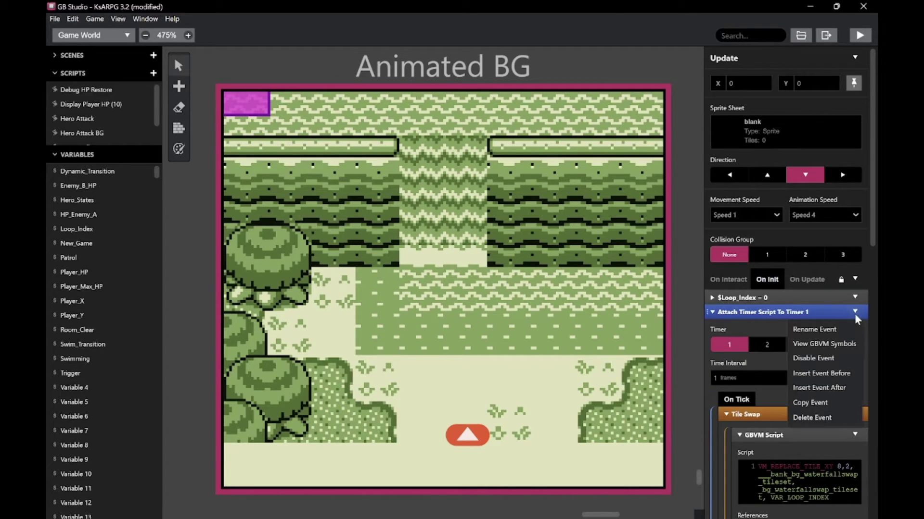
click(813, 368)
text(timer)
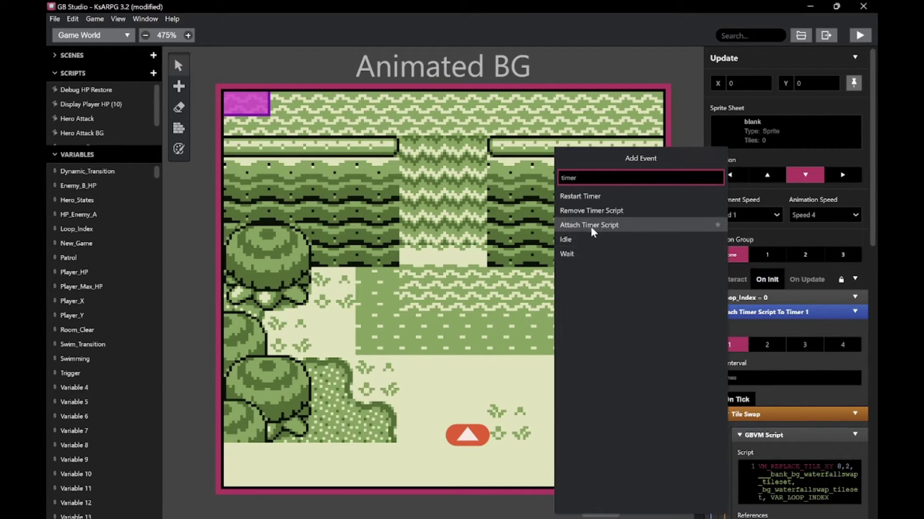
click(821, 307)
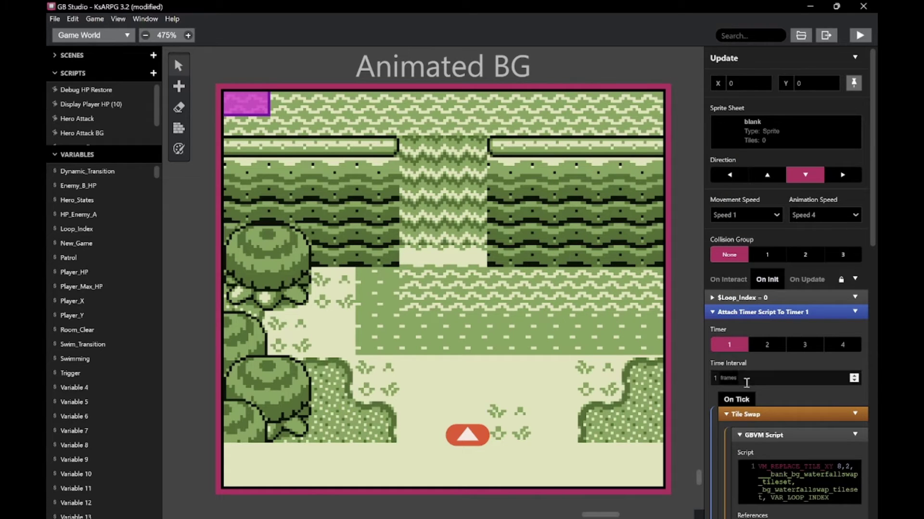
scroll(746, 382, down, 3)
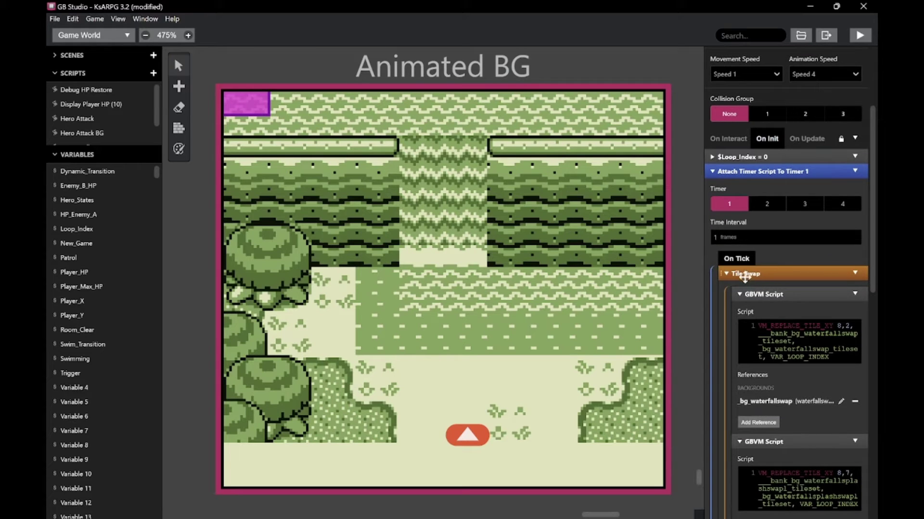
click(853, 273)
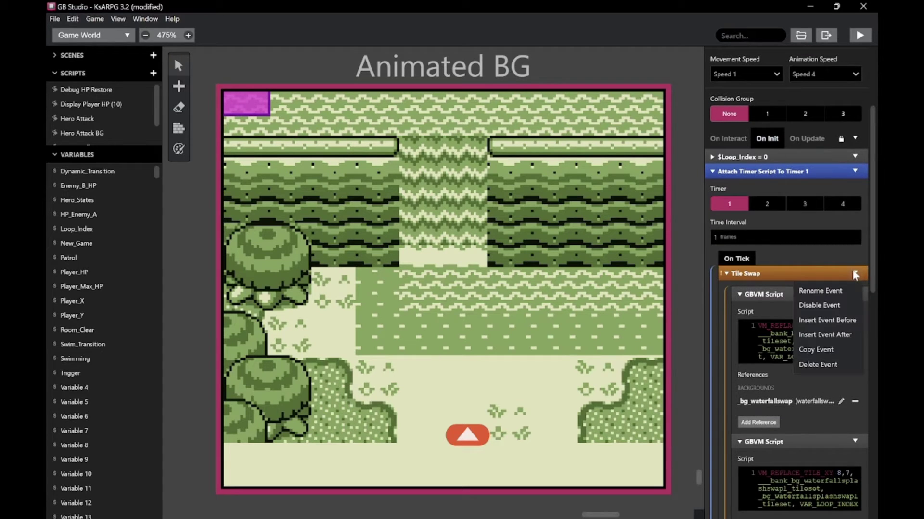
click(853, 272)
click(853, 272)
click(853, 272)
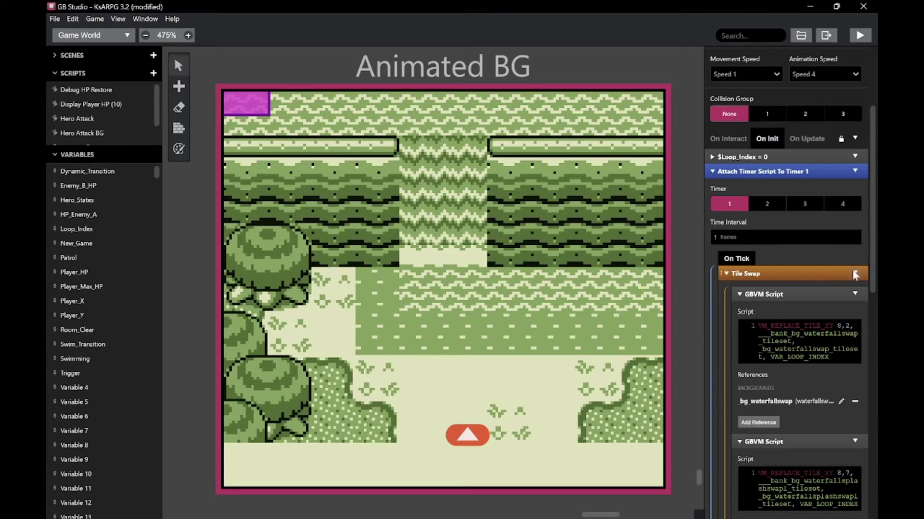
click(807, 273)
click(769, 417)
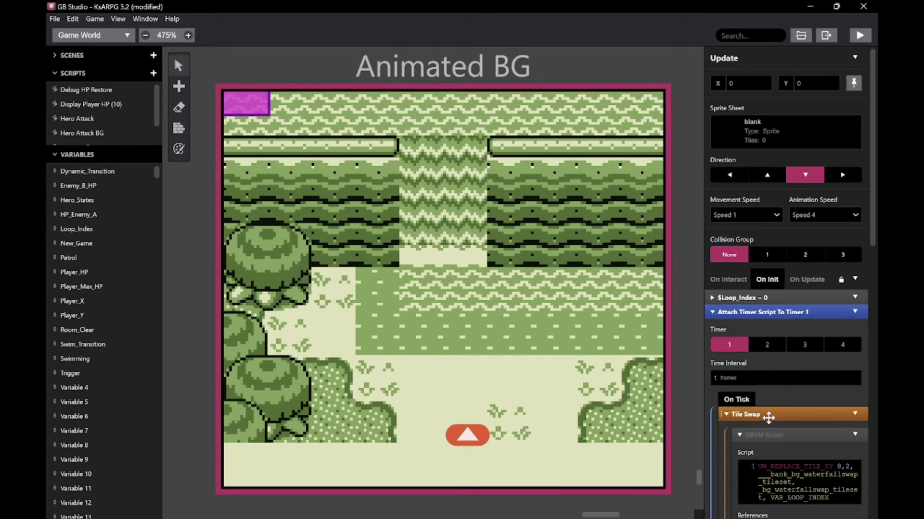
Search for "gbvm" among the events that can be inserted before the first GBVM Script in Tile Swap, and close the list
scroll(767, 417, down, 1)
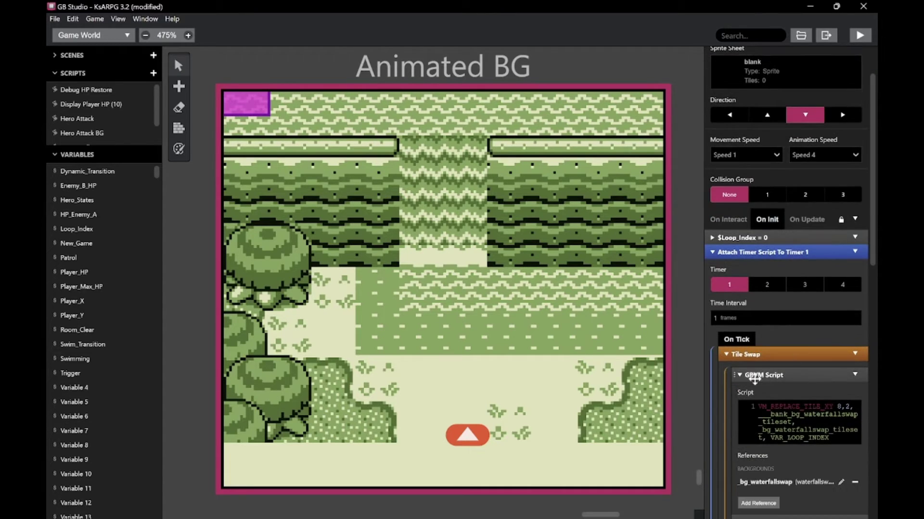
click(853, 375)
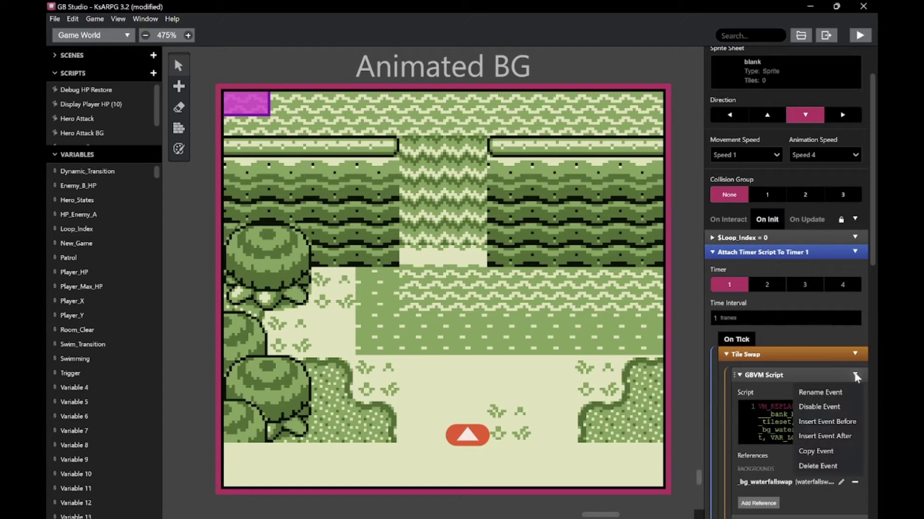
click(835, 422)
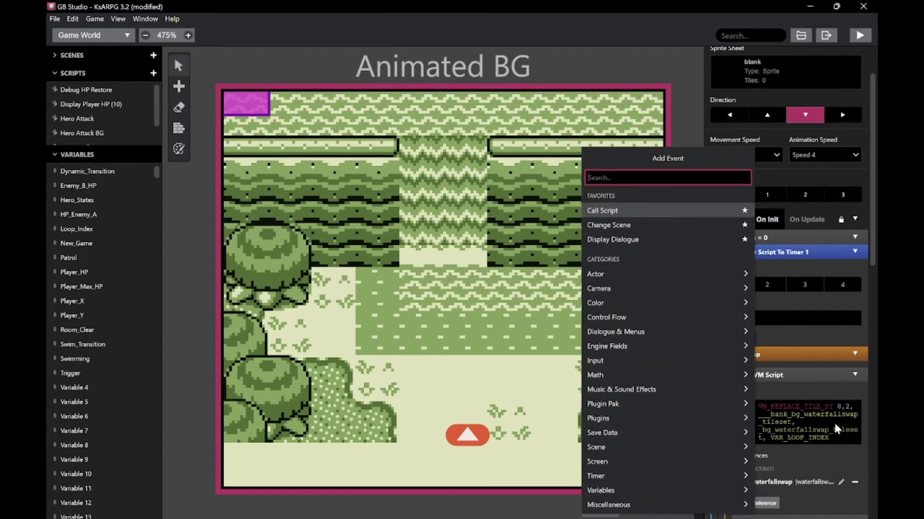
text(gbvm)
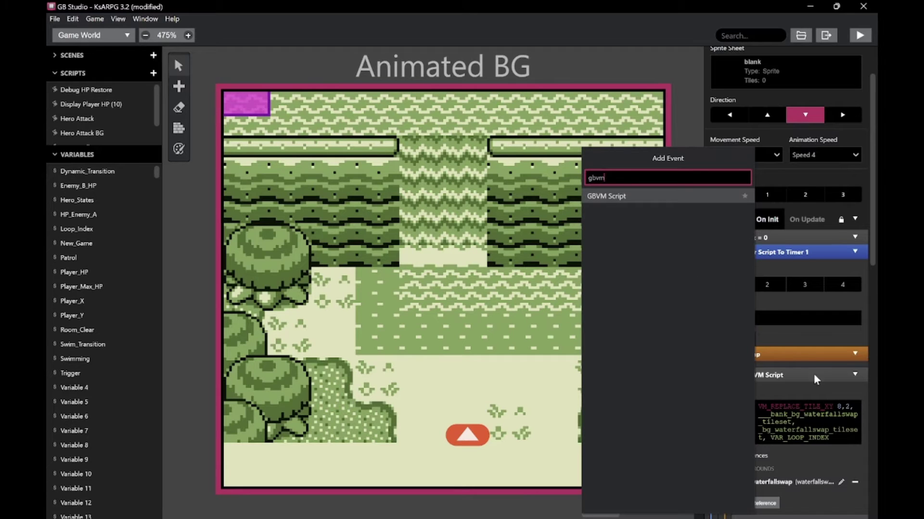
key(Escape)
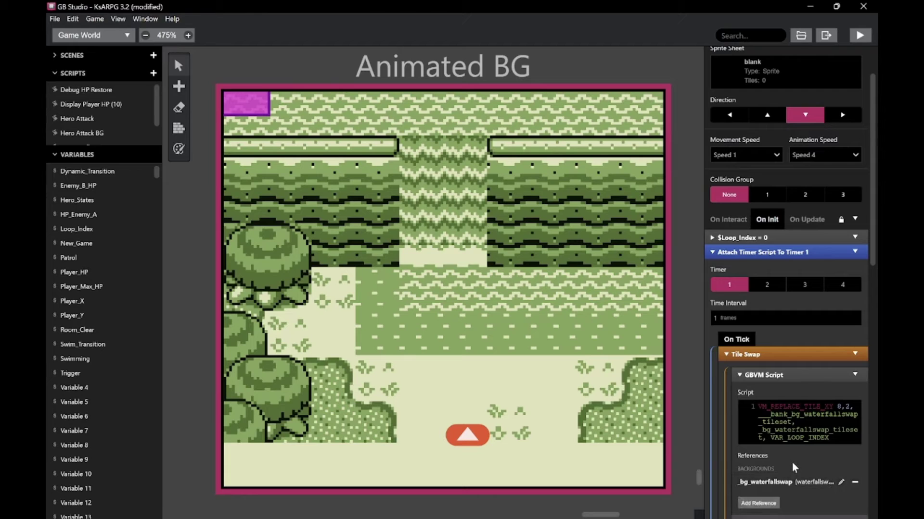
Insert a new GBVM Script event before the first GBVM Script in the Tile Swap group
click(855, 374)
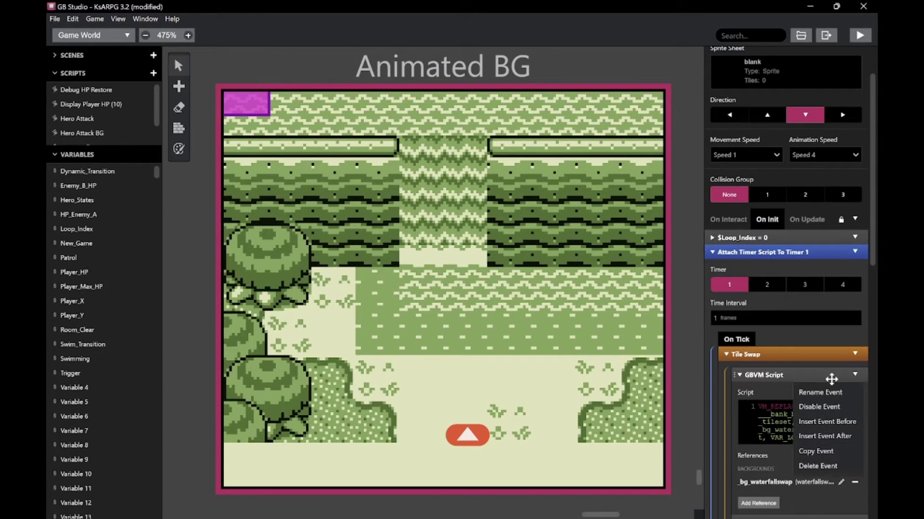
click(836, 425)
text(gbv)
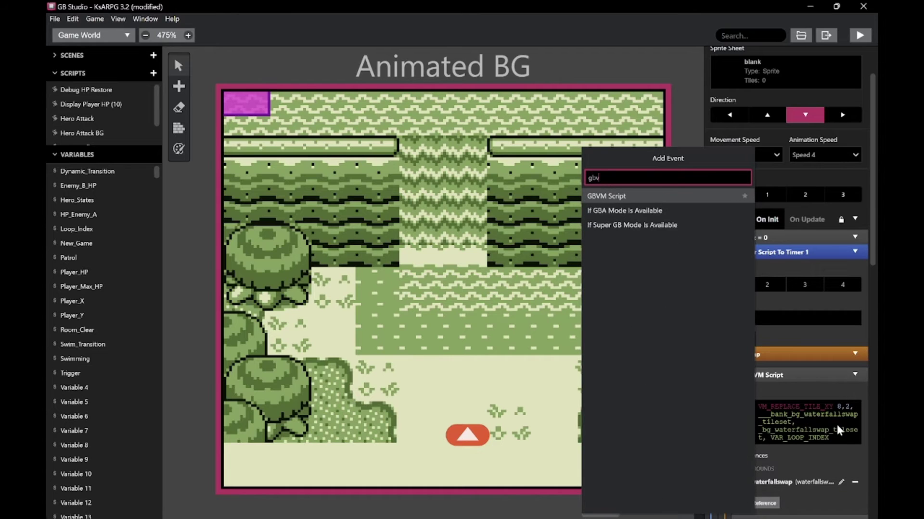
click(647, 202)
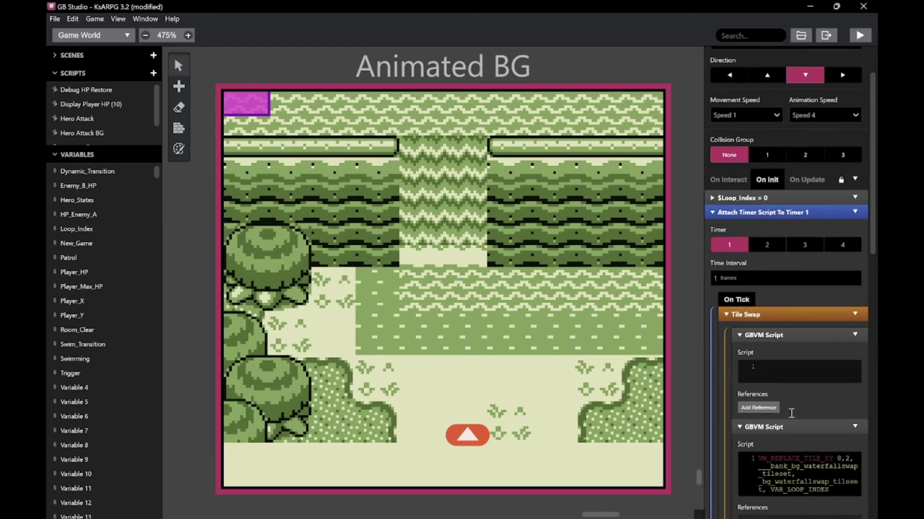
Show the reference types that can be added to the new empty GBVM Script, and close the list
scroll(787, 420, down, 2)
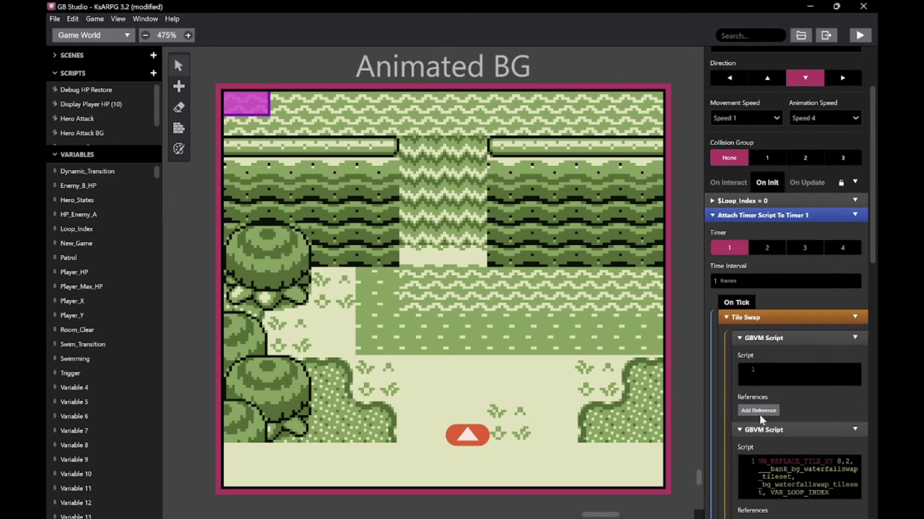
click(767, 412)
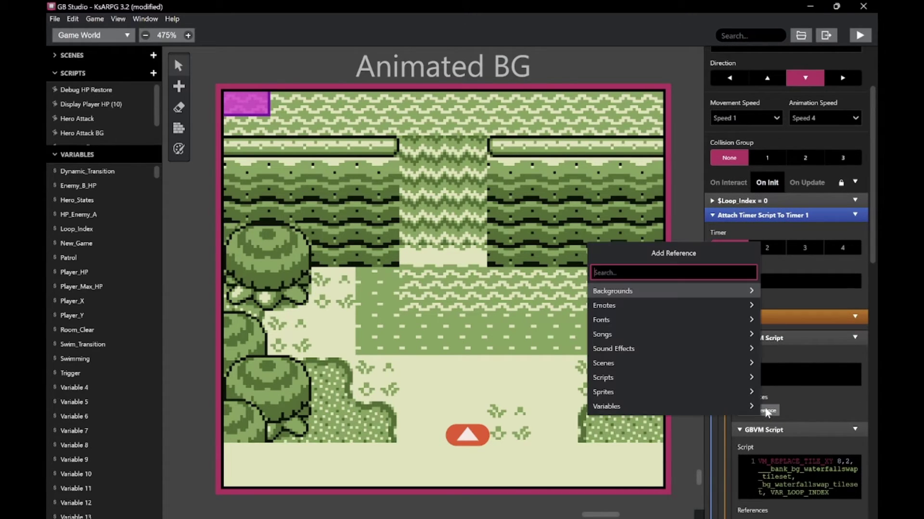
click(791, 408)
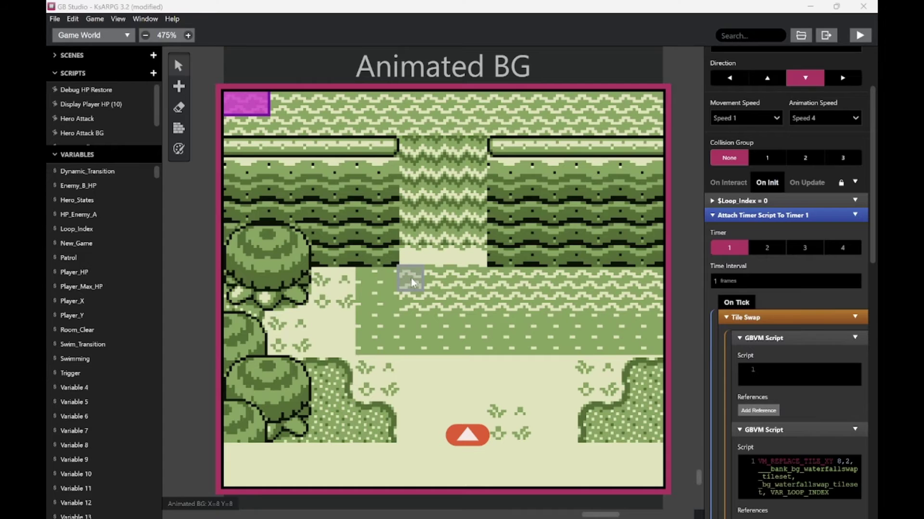
Switch to Aseprite and examine the row of swap tiles in grass_movement.png
key(alt+Tab)
key(alt+Tab)
key(alt+Tab)
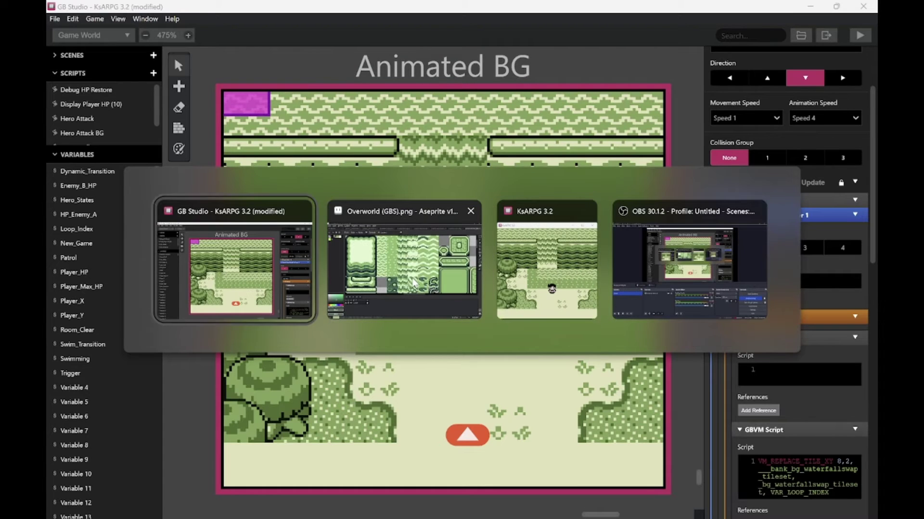
click(413, 281)
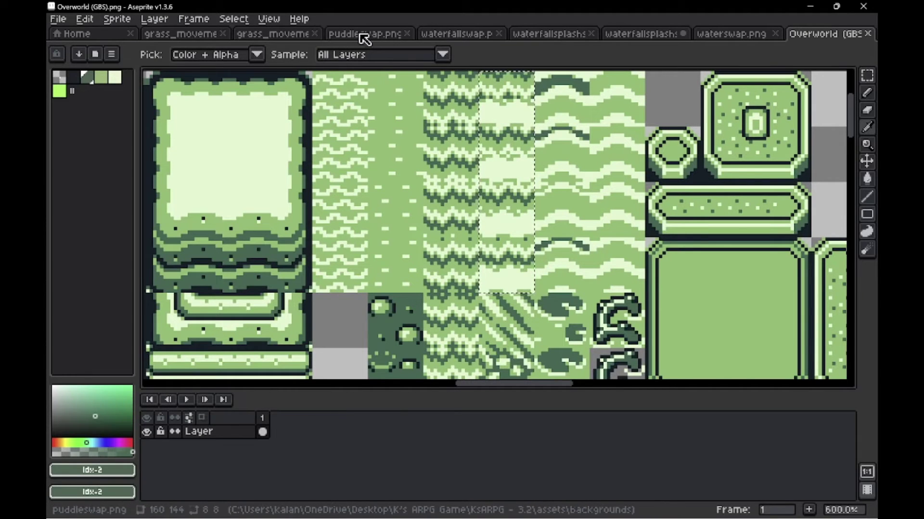
click(180, 34)
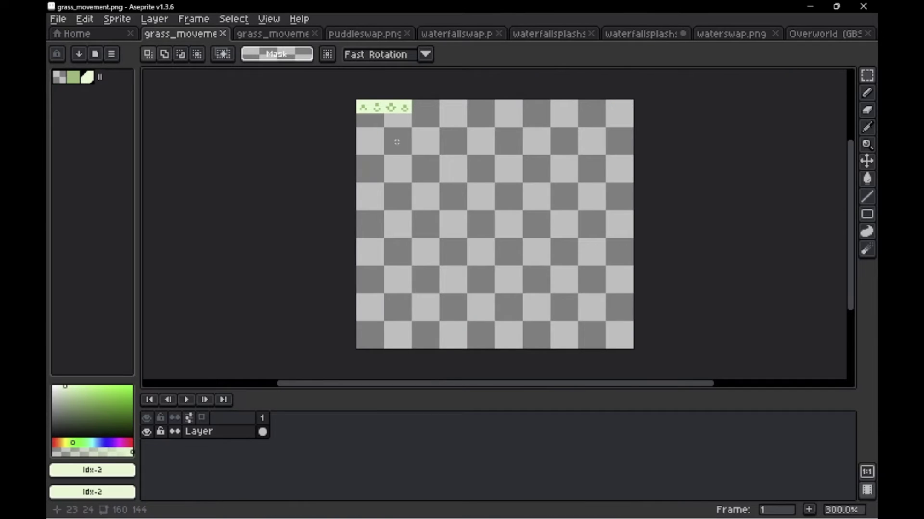
scroll(396, 142, up, 3)
scroll(396, 143, down, 2)
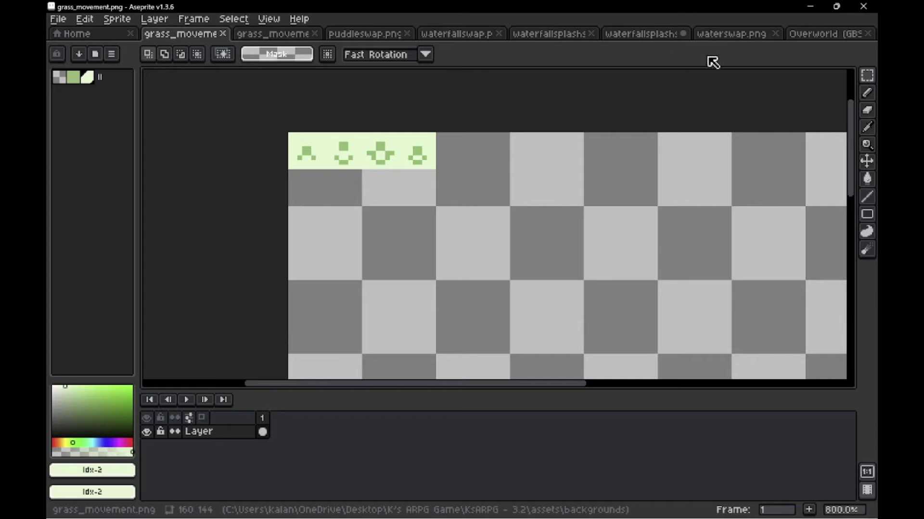
Copy the 64 × 16 pixel strip of four light grass and flower tiles from Overworld (GBS).png
click(823, 33)
scroll(462, 215, left, 5)
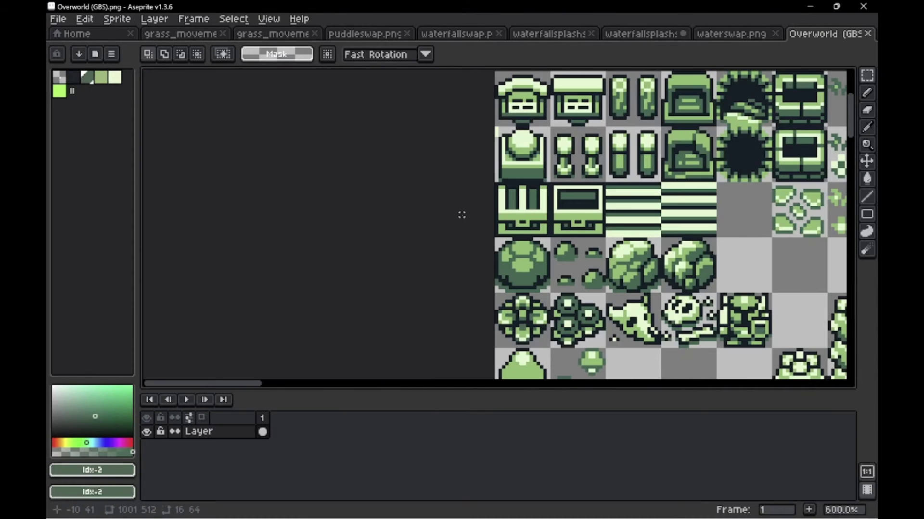
scroll(462, 215, right, 12)
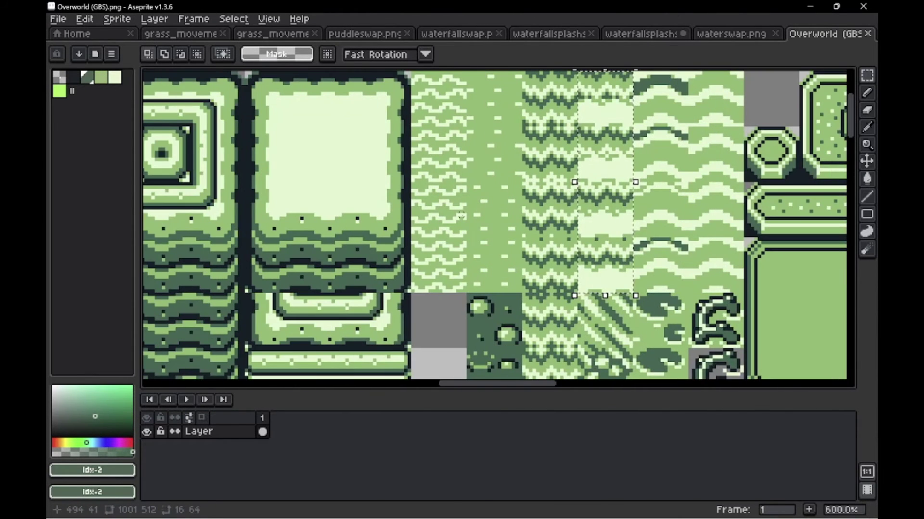
scroll(460, 214, left, 2)
scroll(460, 215, left, 10)
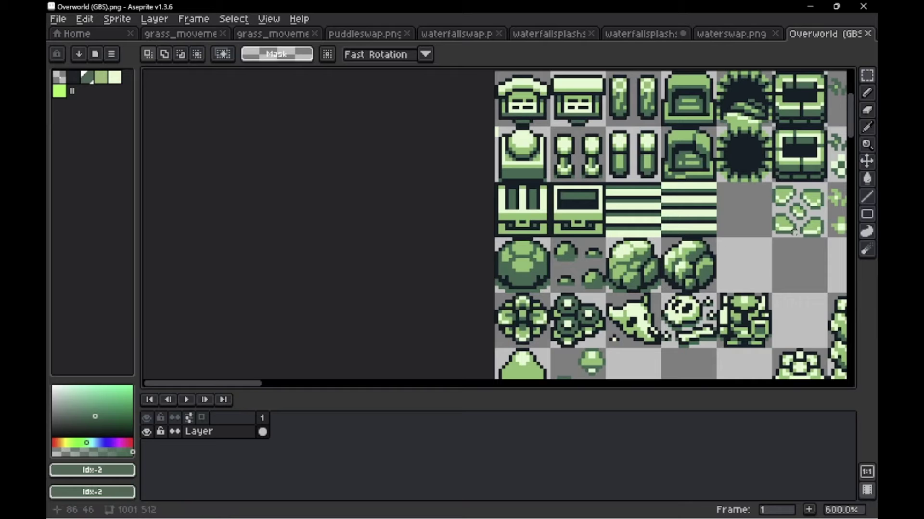
scroll(791, 260, right, 10)
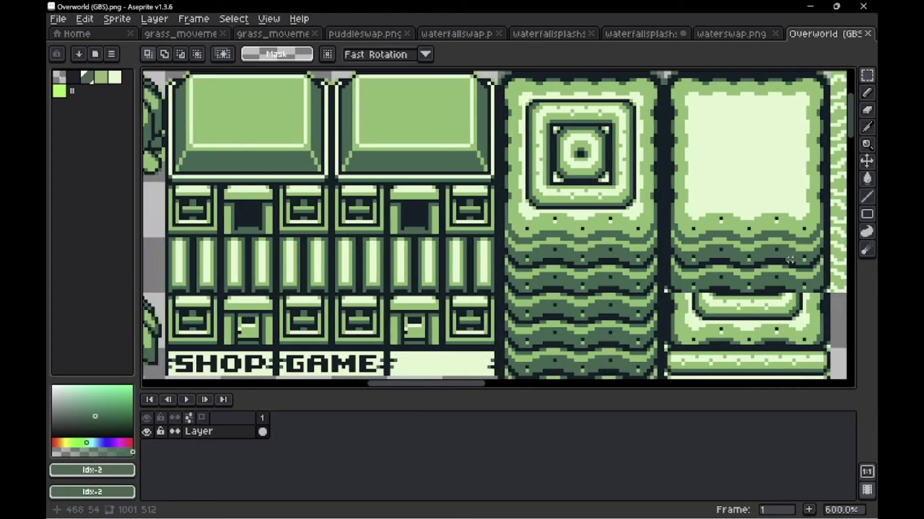
scroll(791, 259, left, 5)
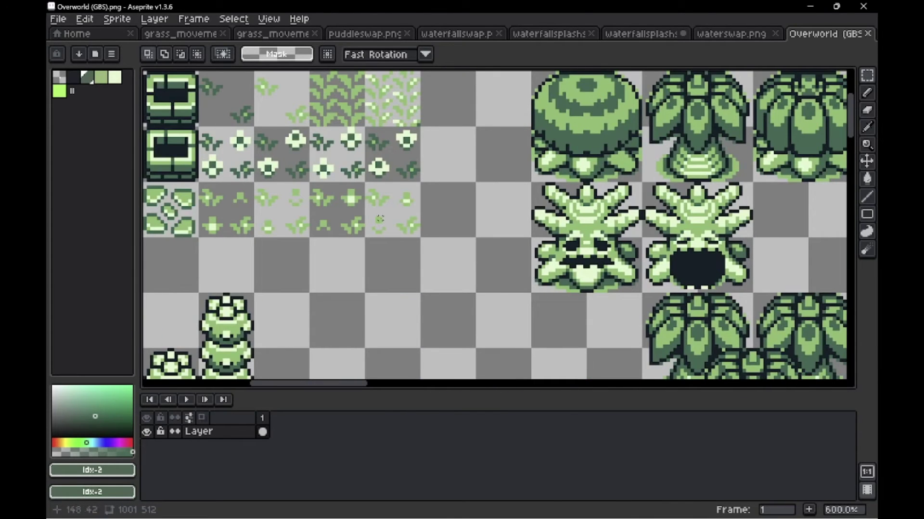
drag(224, 215, 233, 223)
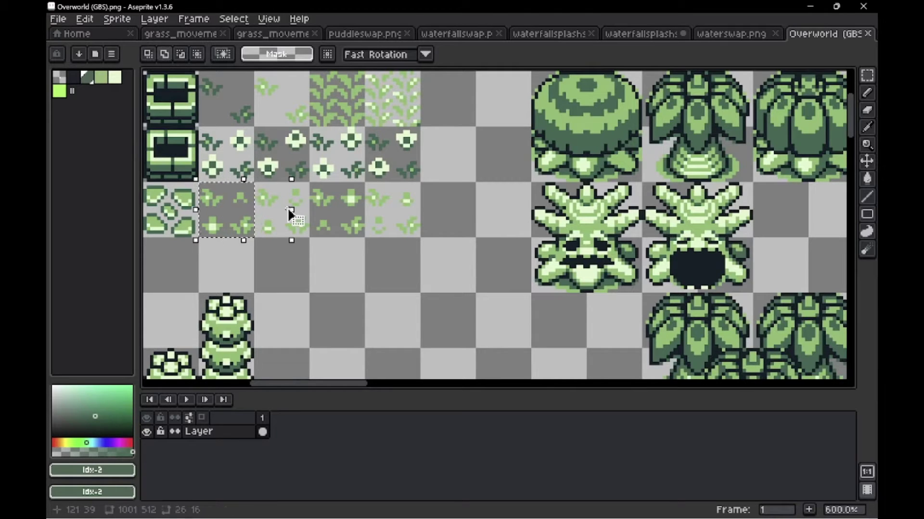
shift+drag(287, 208, 387, 221)
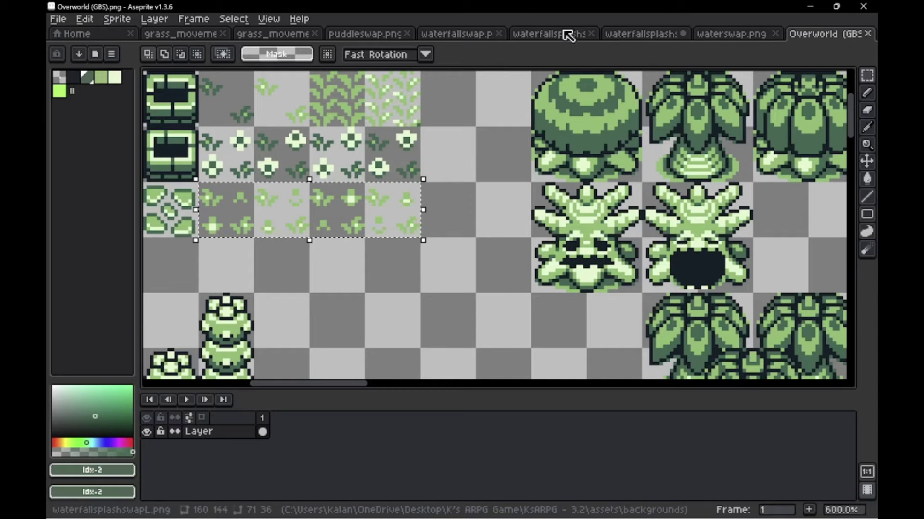
Fill a 64 × 16 pixel area below the existing frames in grass_movement.png with the light green colour
click(202, 35)
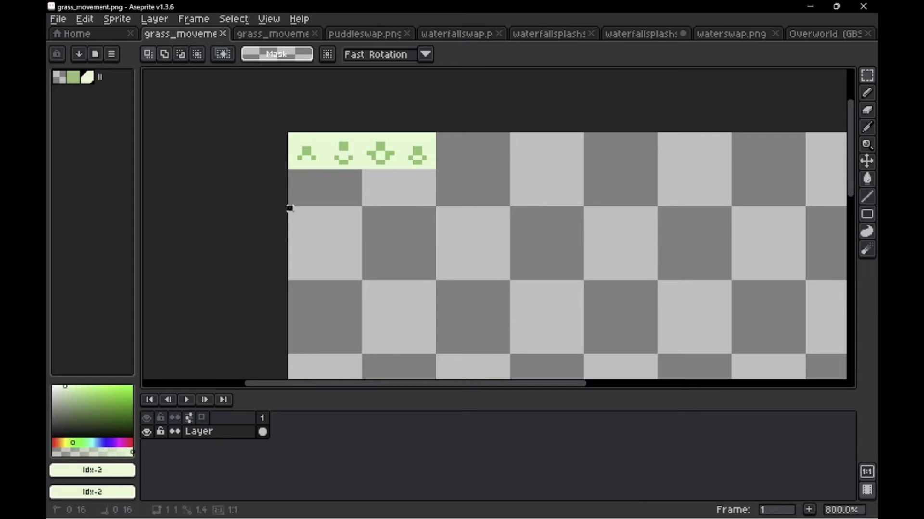
drag(290, 210, 585, 279)
key(g)
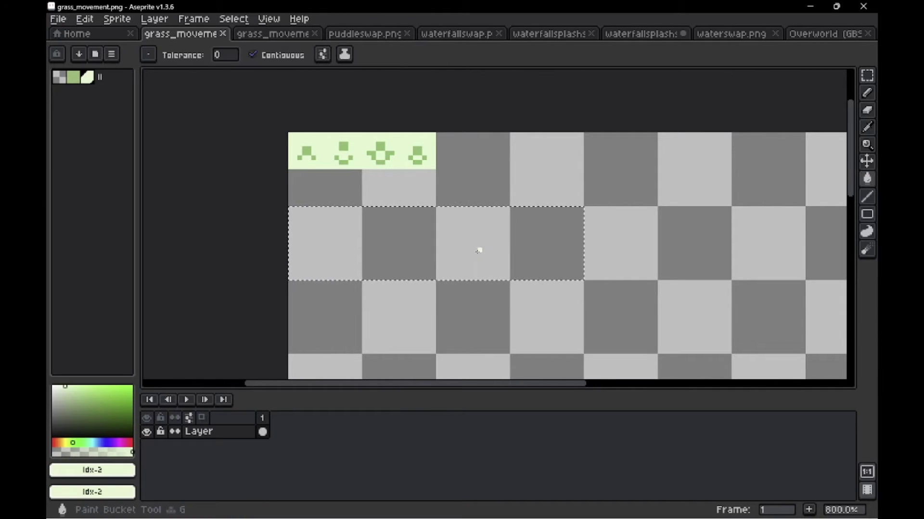
click(478, 250)
Paste the copied grass tiles and align them exactly over the light green strip
key(m)
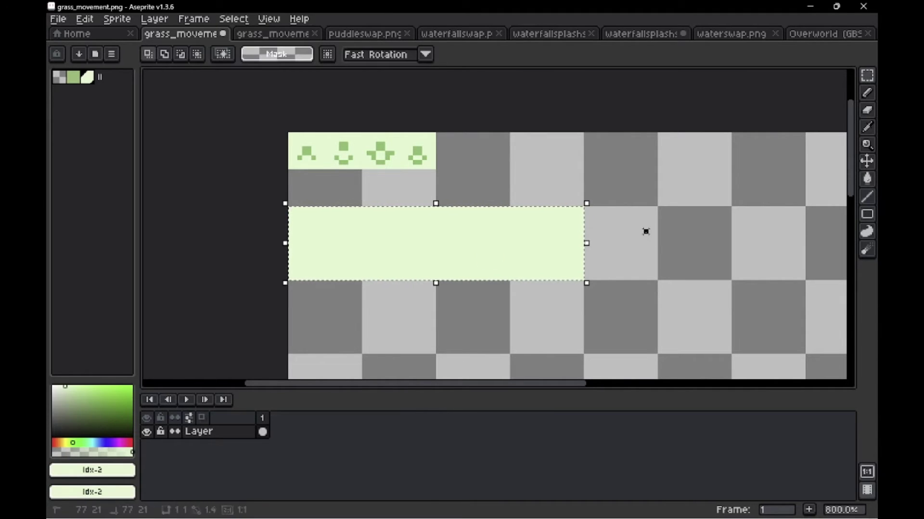
key(ctrl+d)
key(ctrl+v)
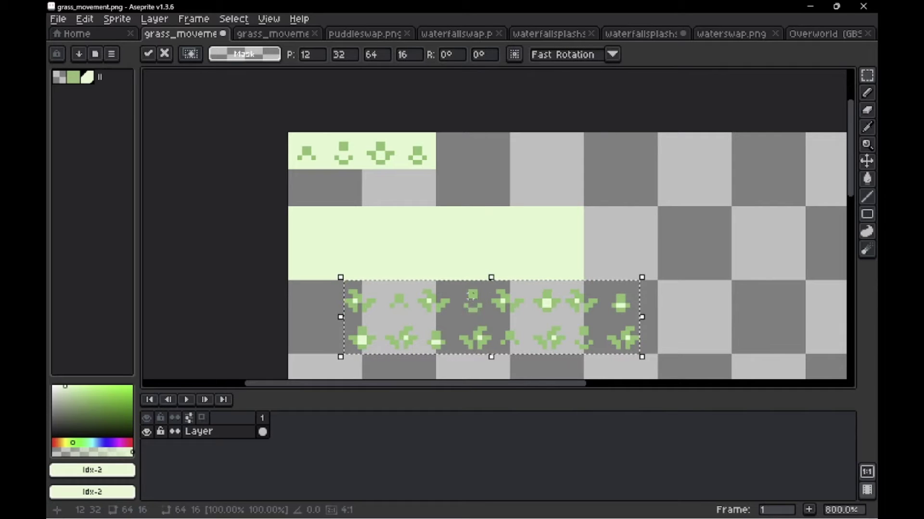
key(shift+Up)
key(shift+Left)
key(Right)
key(Right)
key(Right)
key(Right)
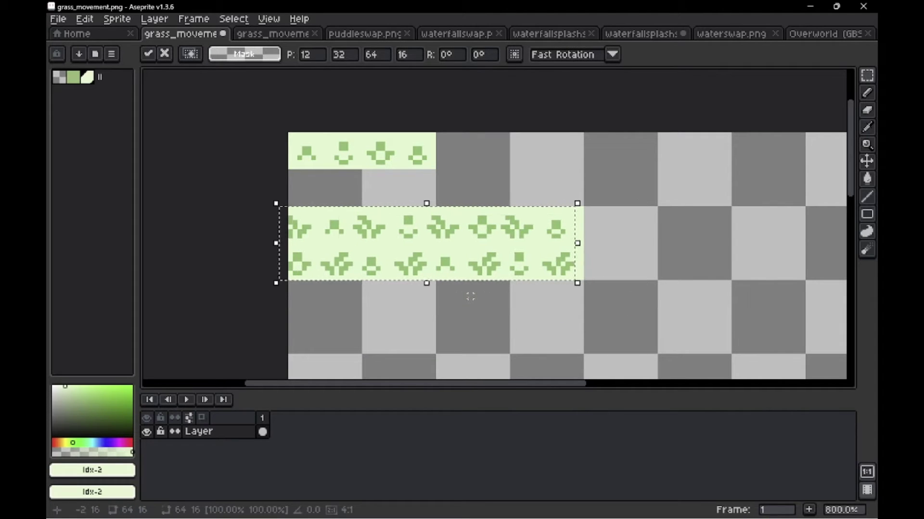
click(682, 291)
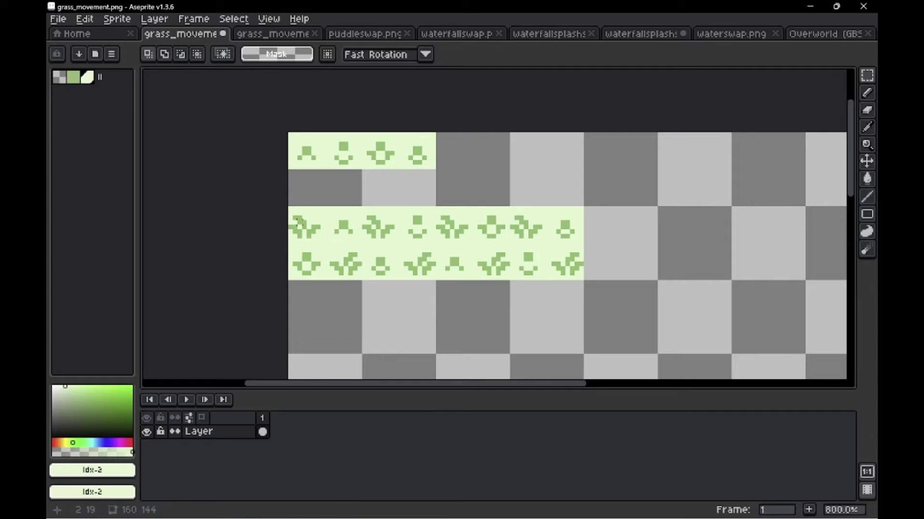
Set the active document's grid to 8 pixels wide and 8 pixels high
click(302, 228)
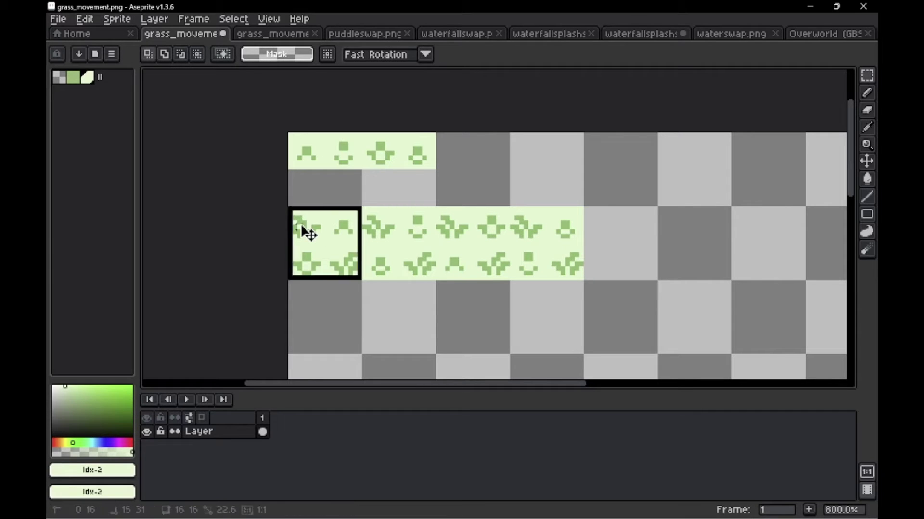
click(406, 228)
key(ctrl+k)
click(405, 228)
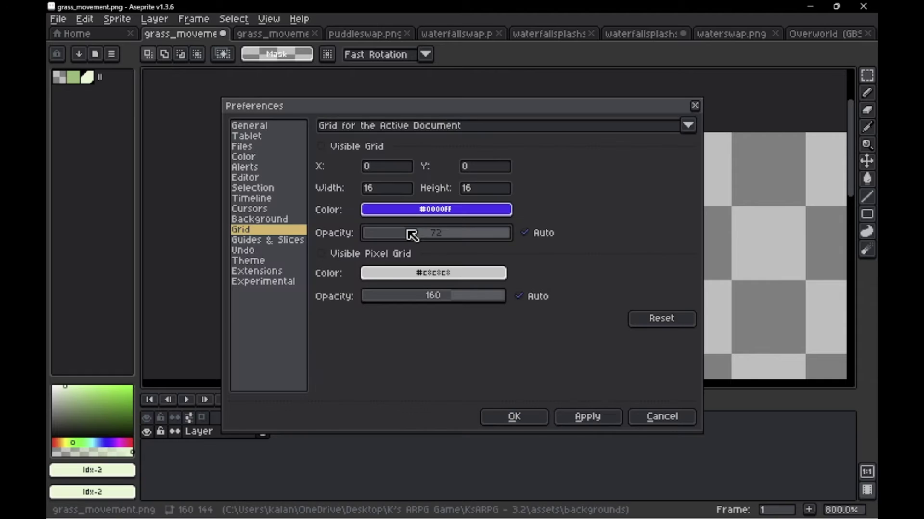
click(380, 189)
drag(378, 190, 361, 193)
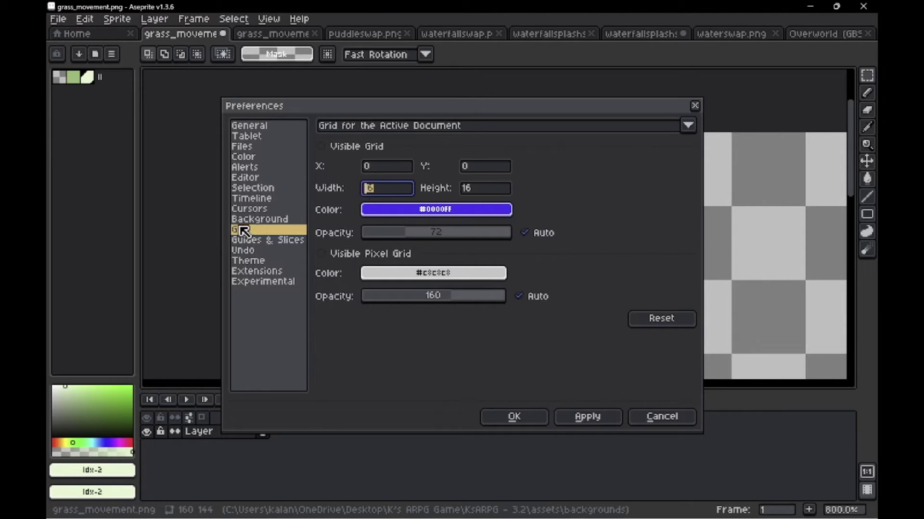
text(8)
key(Tab)
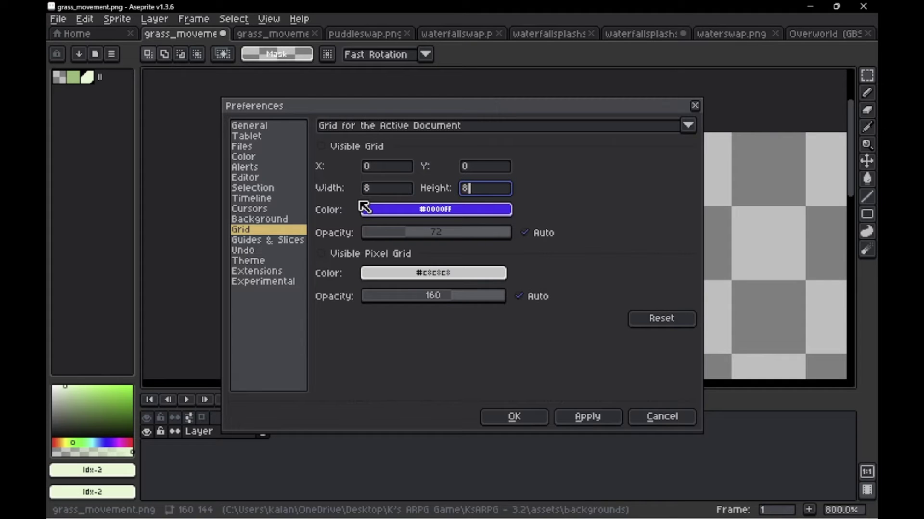
key(Return)
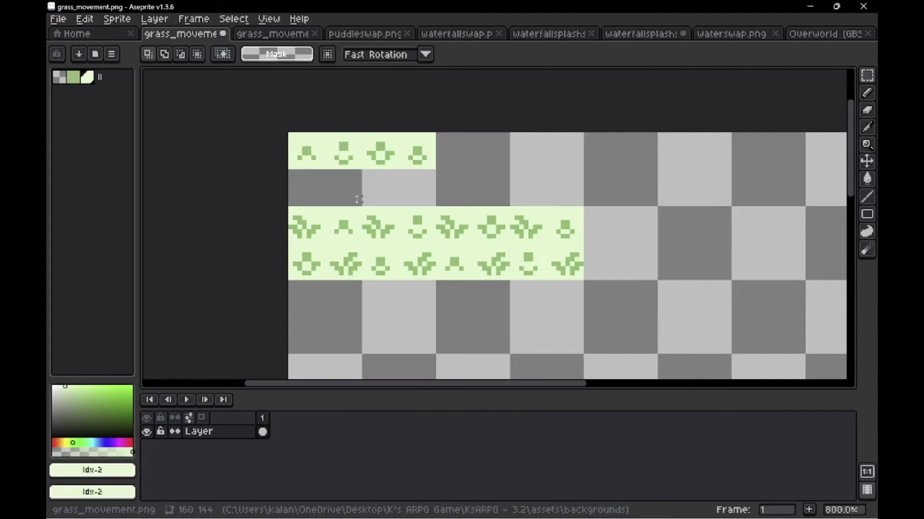
Clear the first, third, fifth and seventh 8 × 8 tiles from the upper row of the pasted strip
double_click(298, 238)
drag(299, 239, 529, 238)
key(Delete)
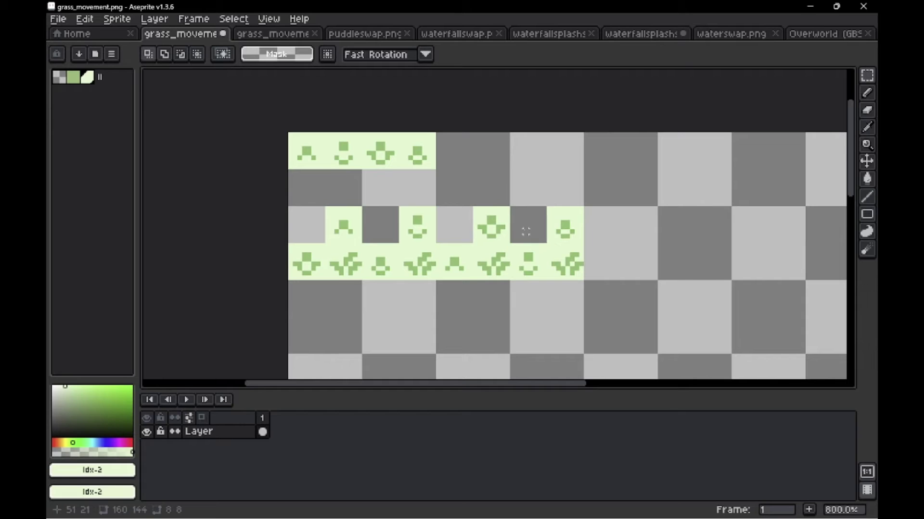
Move the first two remaining upper-row tiles into the first and second cells of the strip
mouse_move(327, 208)
mouse_down()
mouse_move(361, 241)
mouse_move(307, 225)
mouse_up()
double_click(415, 227)
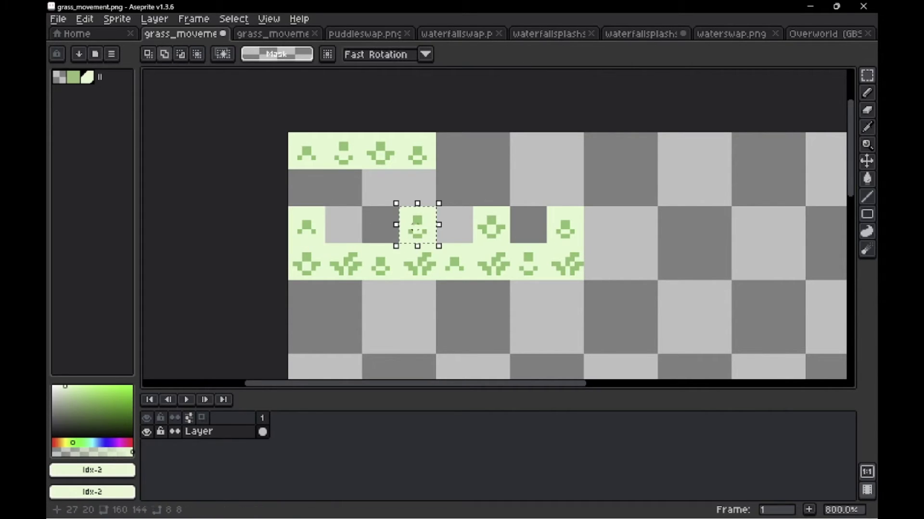
key(shift+Left)
key(shift+Left)
Move the last two remaining upper-row tiles into the third and fourth cells, closing the gaps, and deselect
double_click(491, 227)
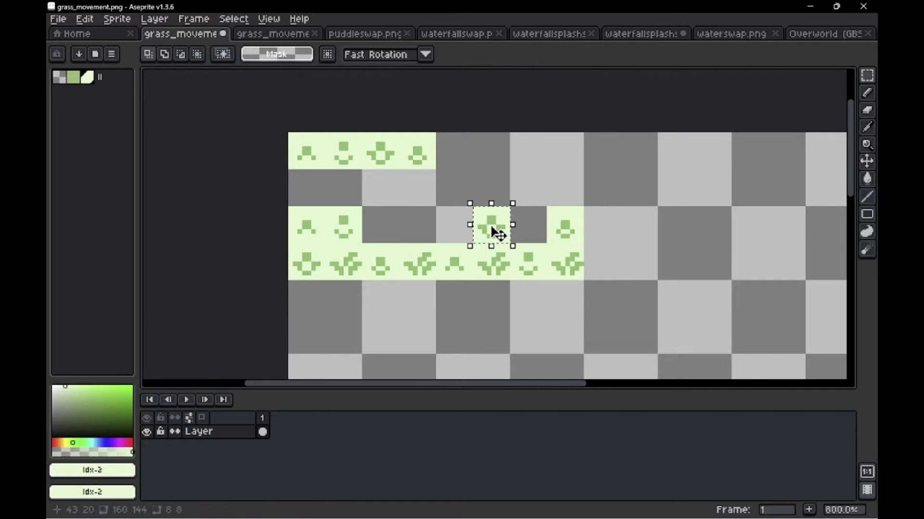
key(shift+Left)
key(shift+Left)
key(shift+Left)
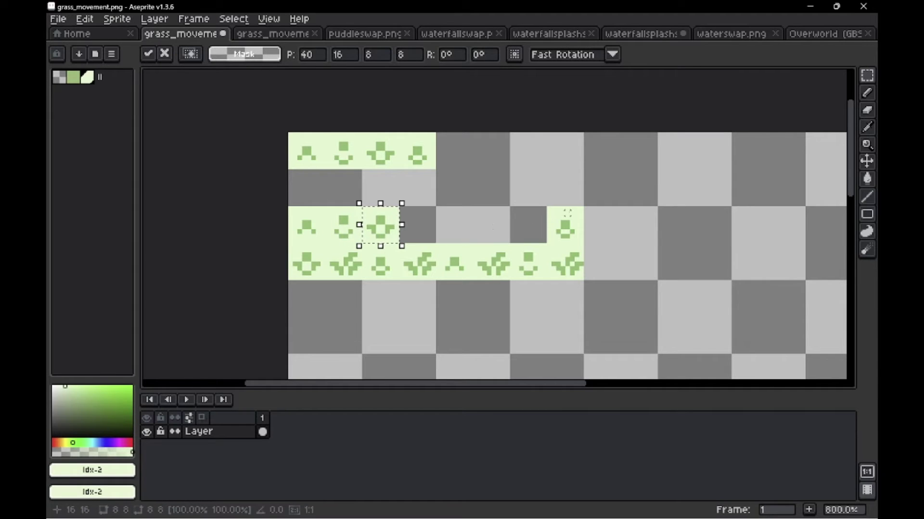
double_click(573, 228)
key(shift+Left)
key(shift+Left)
key(shift+Left)
key(shift+Left)
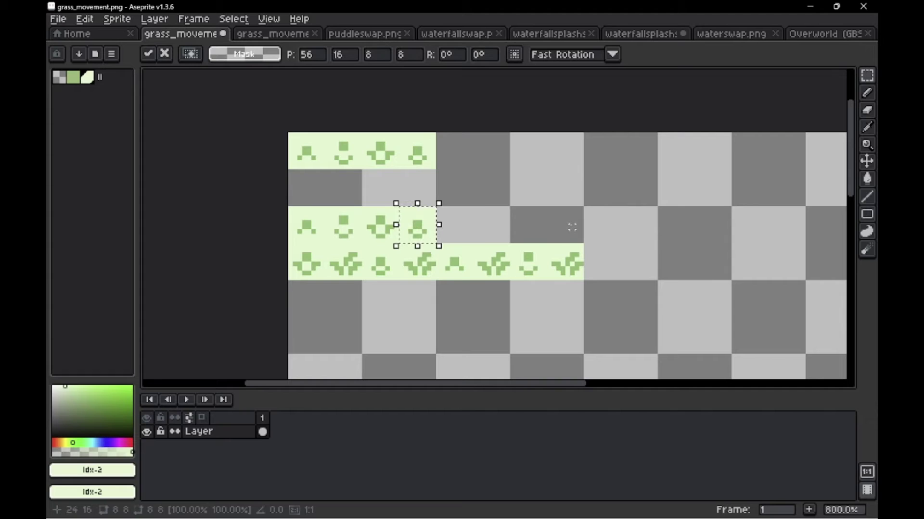
click(438, 218)
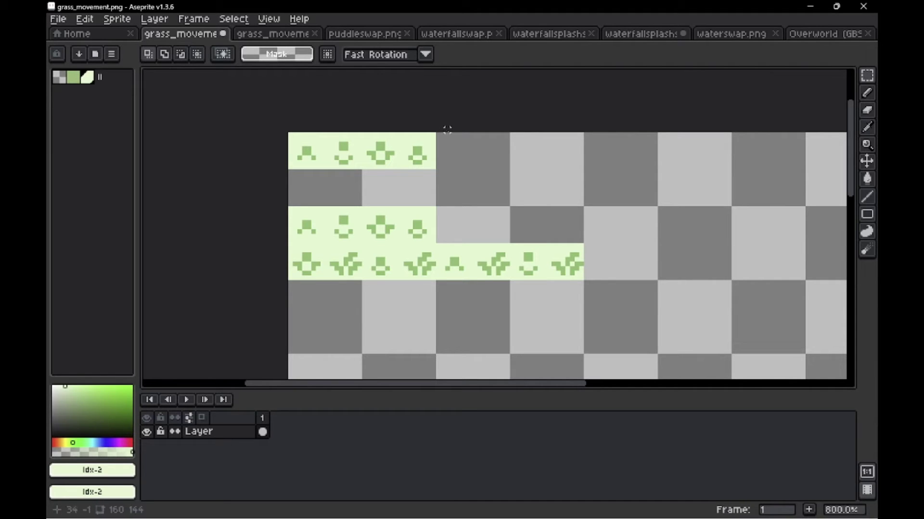
Delete the whole pasted demonstration strip below the original row of frames
drag(289, 197, 588, 299)
key(Delete)
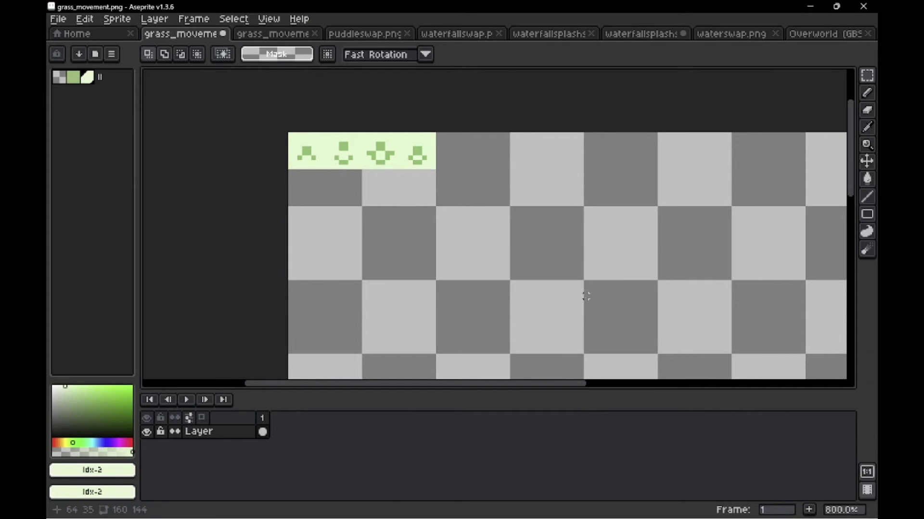
Check the water strip in waterswap.png and close the blank waterfallsplashswapR.png file, discarding its unsaved changes
click(645, 33)
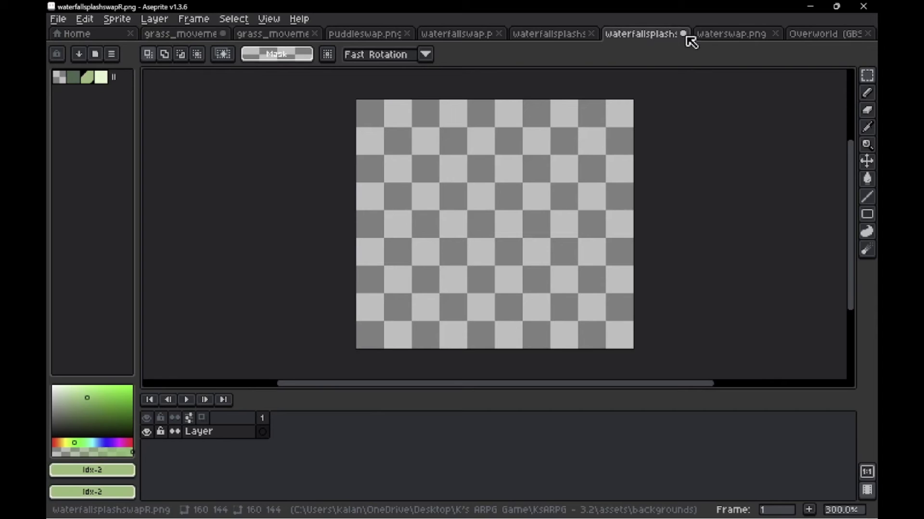
click(713, 35)
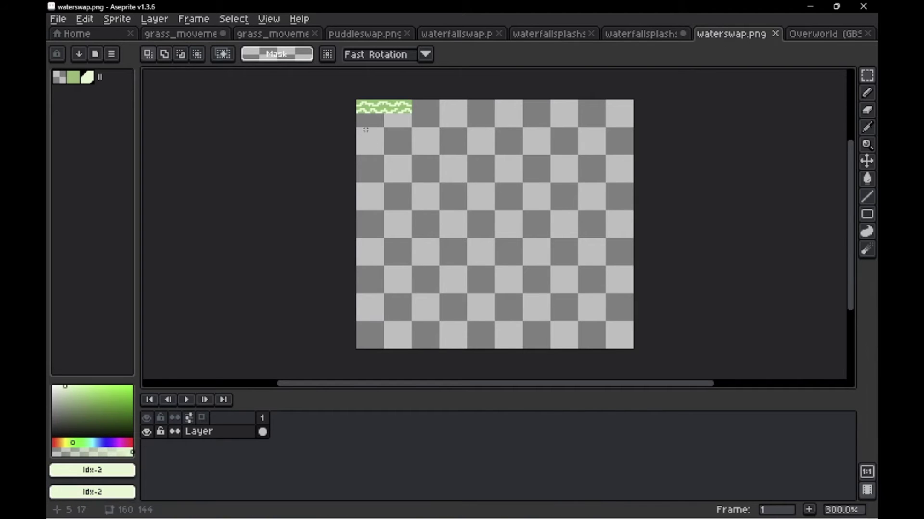
scroll(366, 130, up, 1)
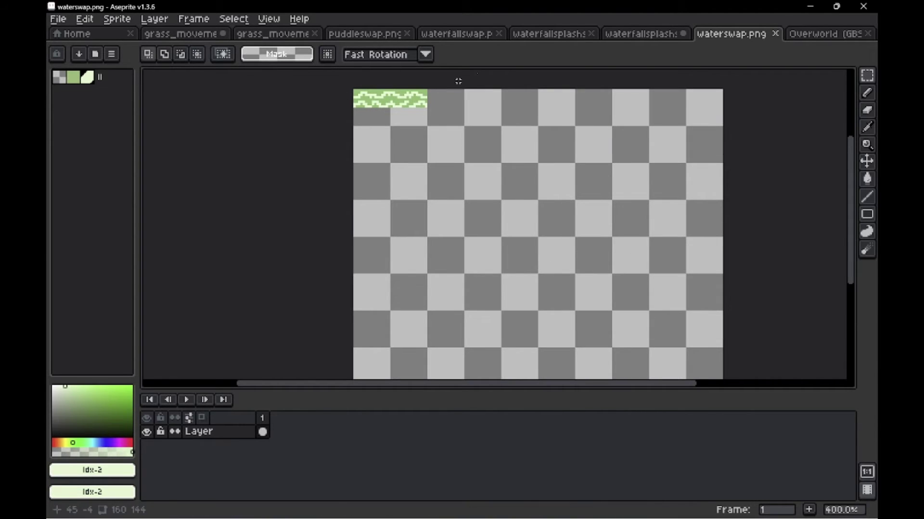
click(635, 38)
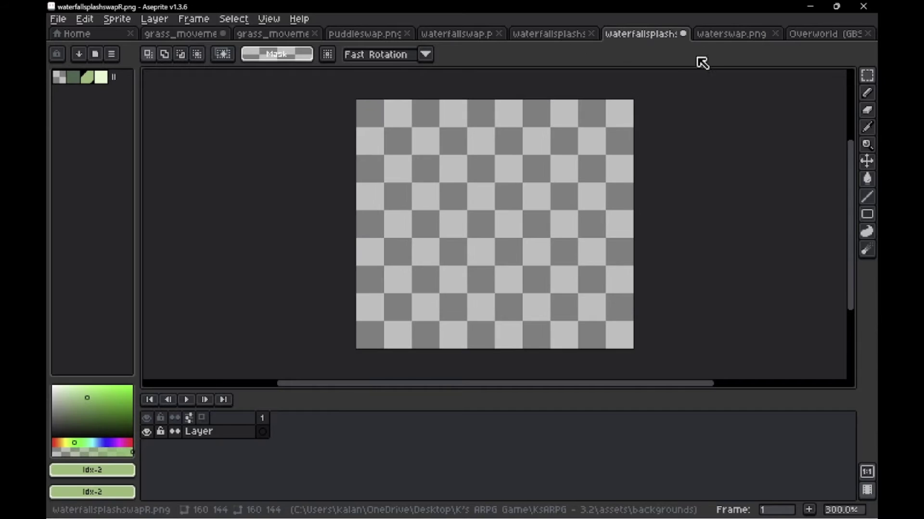
click(683, 34)
click(455, 291)
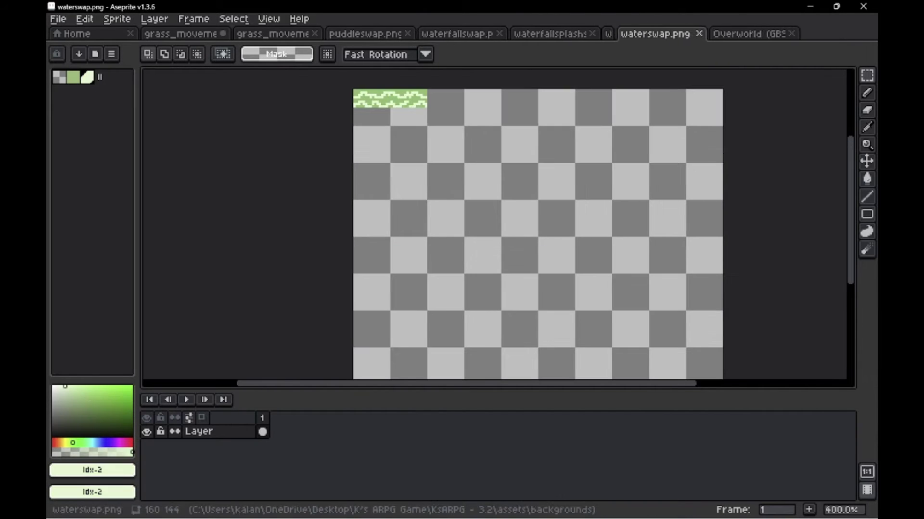
Examine the tile strips in waterfallsplashswapL.png, waterfallswap.png and puddleswap.png
click(548, 34)
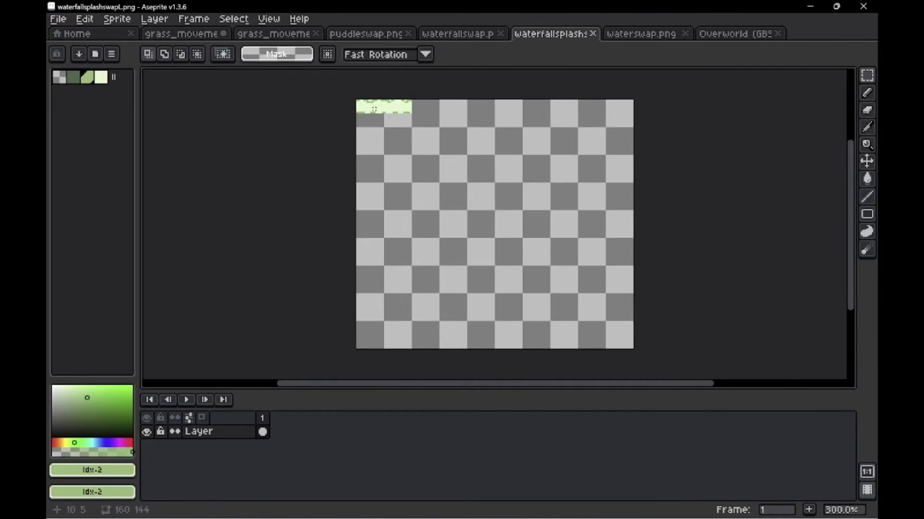
scroll(390, 111, up, 2)
scroll(389, 110, up, 1)
click(457, 34)
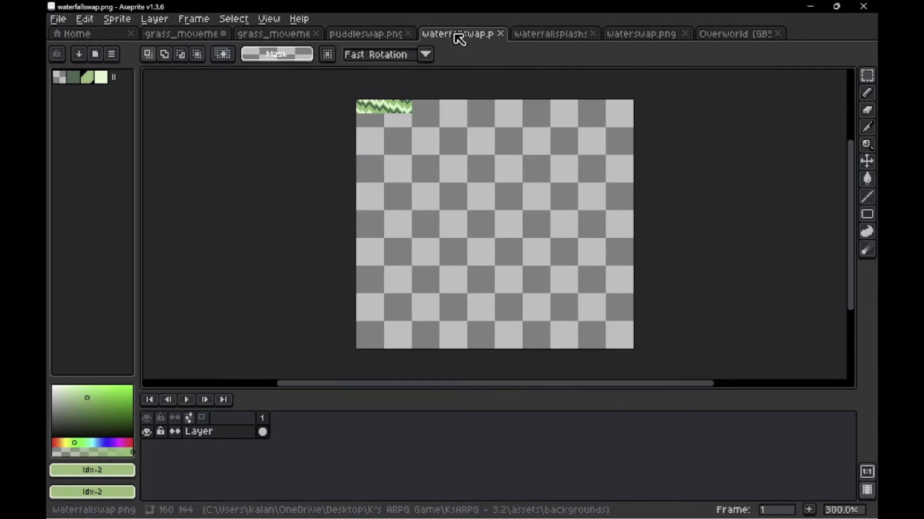
scroll(361, 115, up, 2)
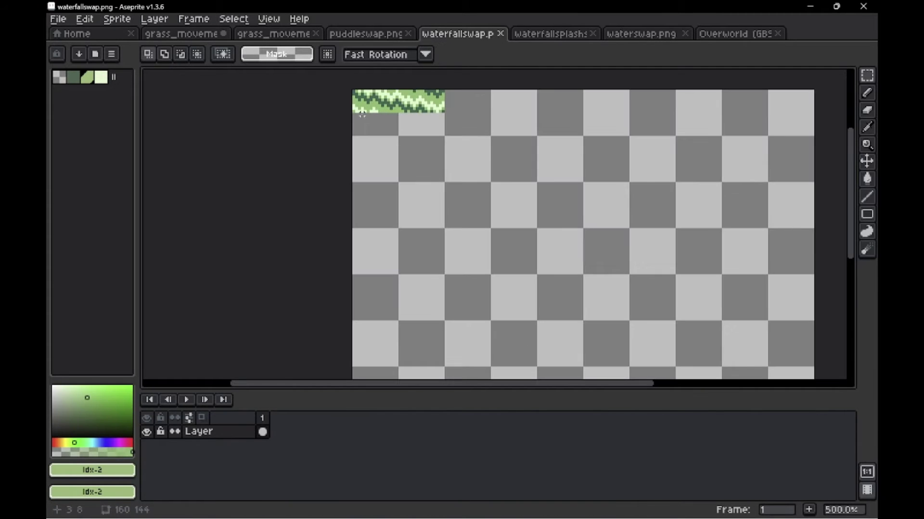
click(391, 37)
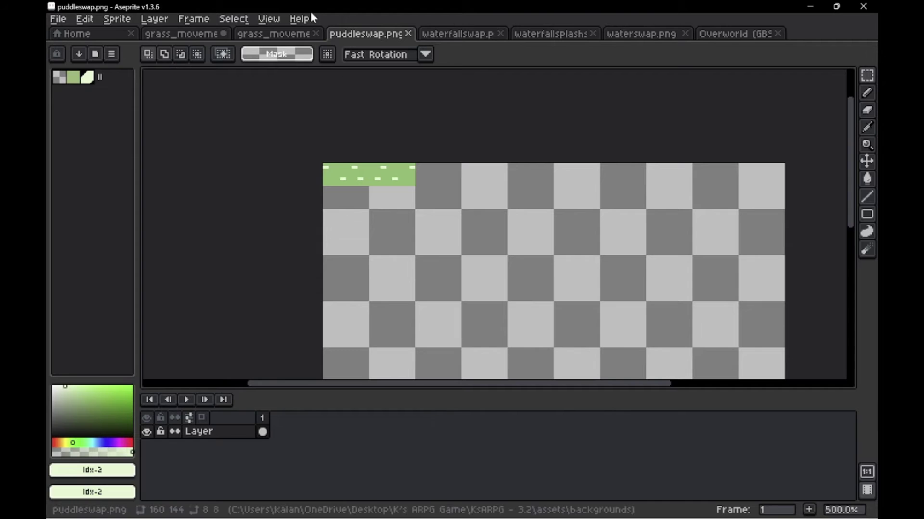
Compare the frame order in grass_movement_2.png with grass_movement.png, and save grass_movement.png
click(273, 39)
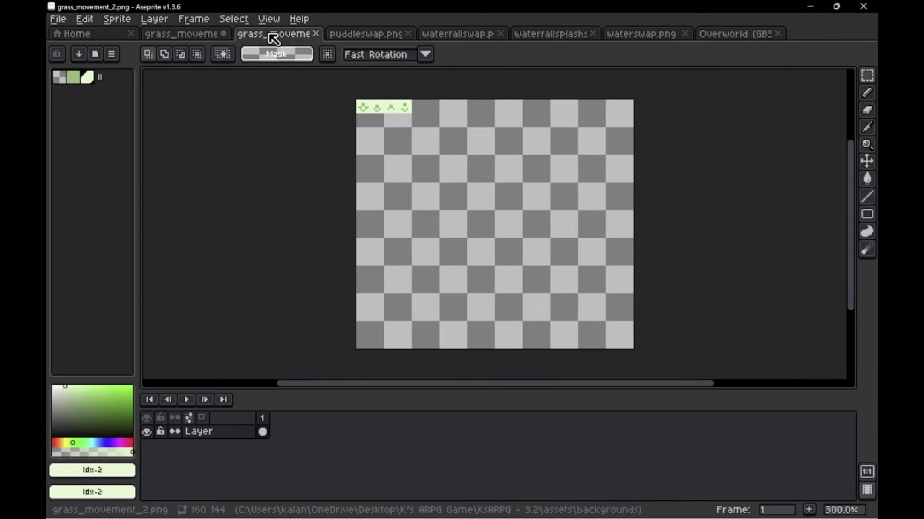
click(180, 38)
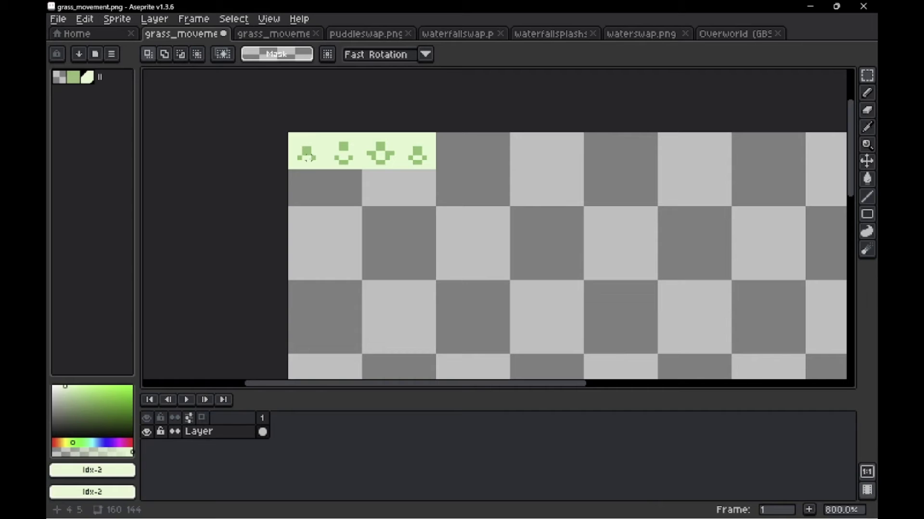
click(277, 34)
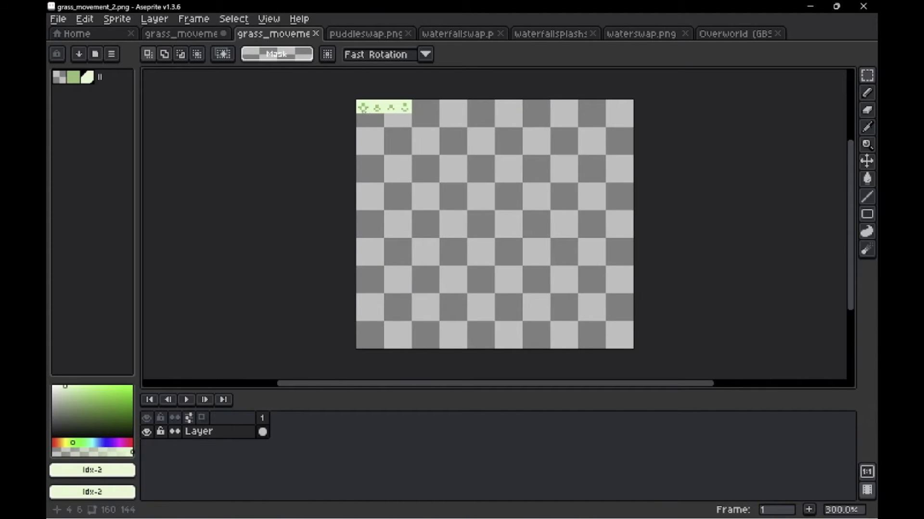
click(182, 35)
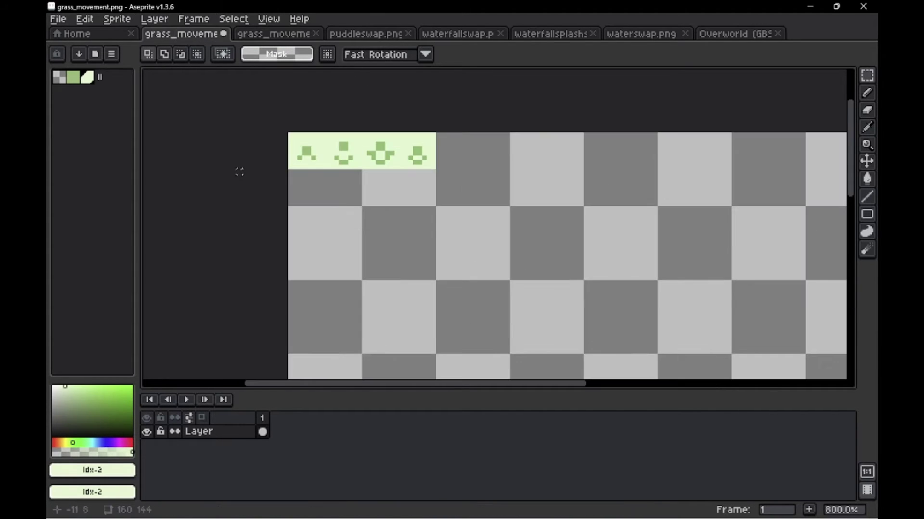
key(ctrl+s)
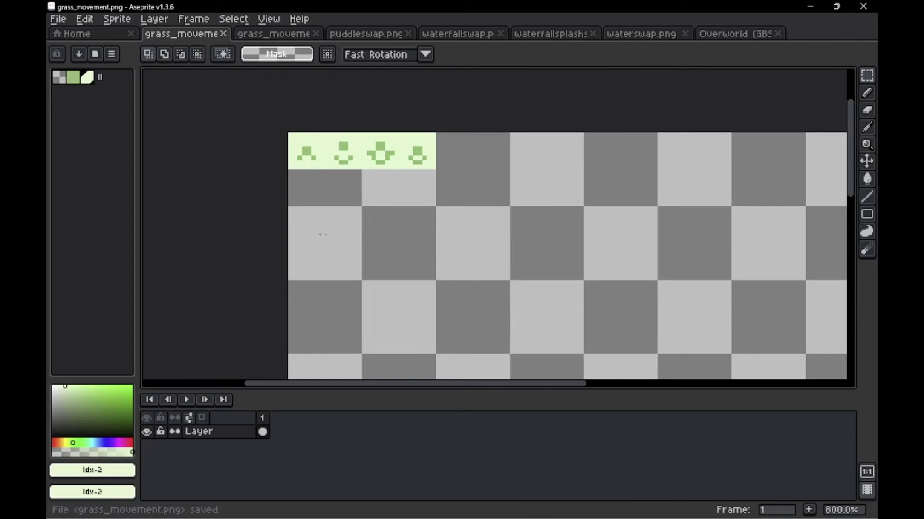
Examine the whole canvas of grass_movement.png and the tile placement in puddleswap.png
ctrl+scroll(540, 260, down, 5)
scroll(538, 260, down, 7)
scroll(538, 260, up, 7)
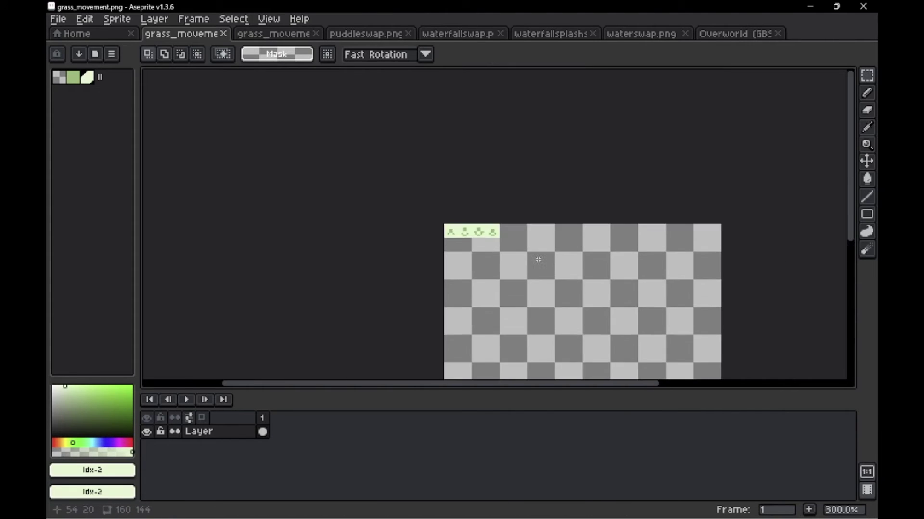
scroll(538, 260, down, 7)
scroll(538, 260, up, 5)
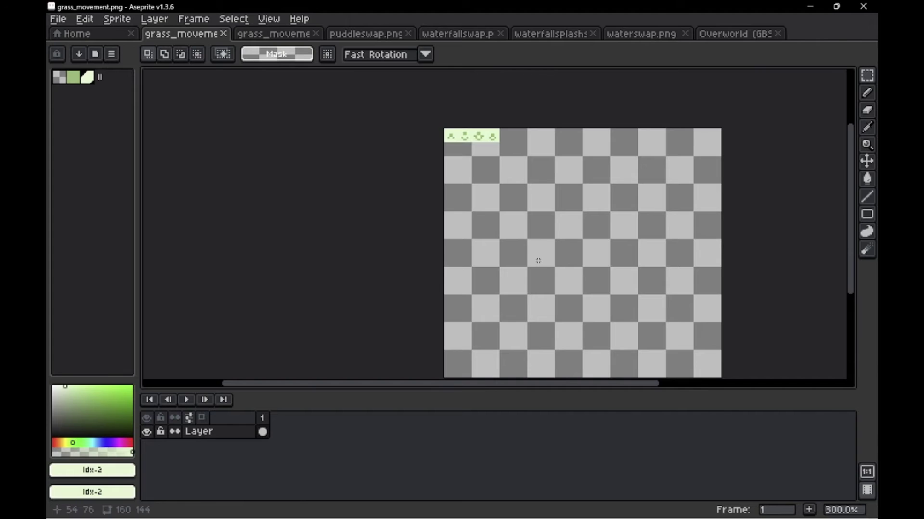
scroll(538, 260, down, 2)
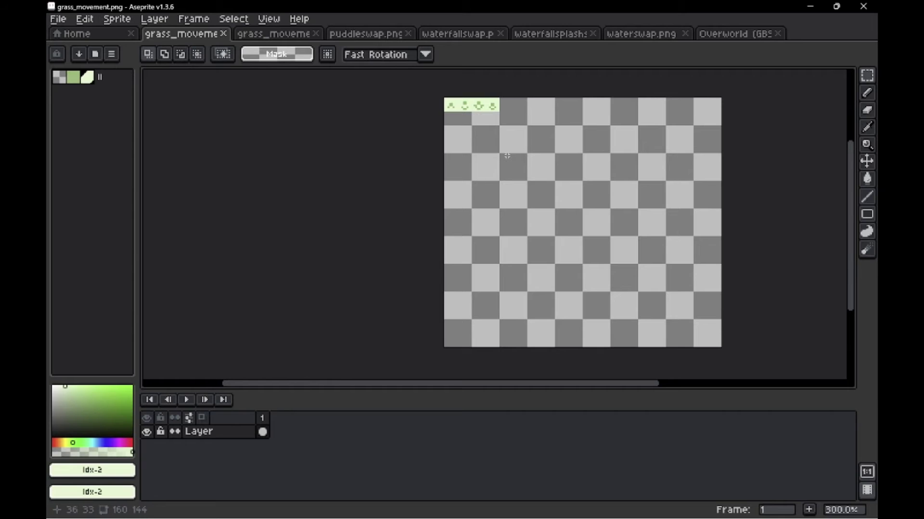
click(472, 34)
click(369, 33)
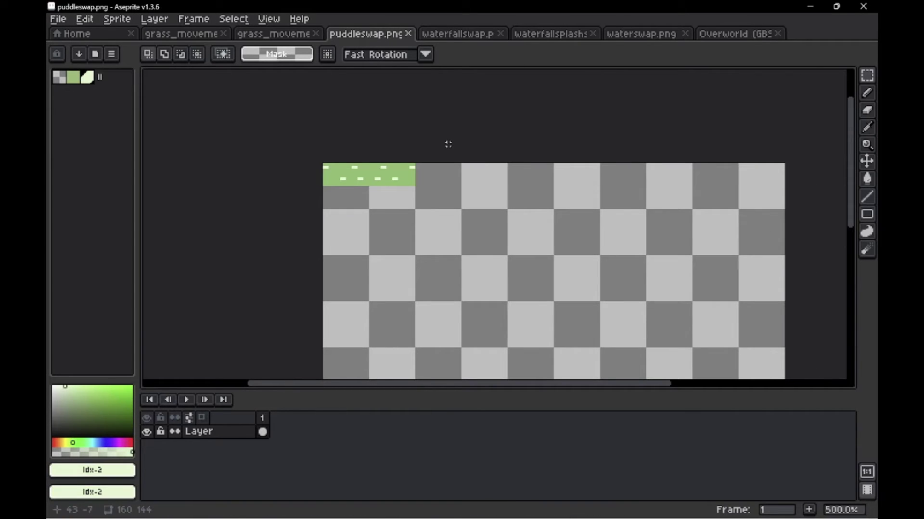
Switch to GB Studio and add the waterfallswap background as a reference to the empty first GBVM script in Tile Swap
key(alt+Tab)
key(alt+Tab)
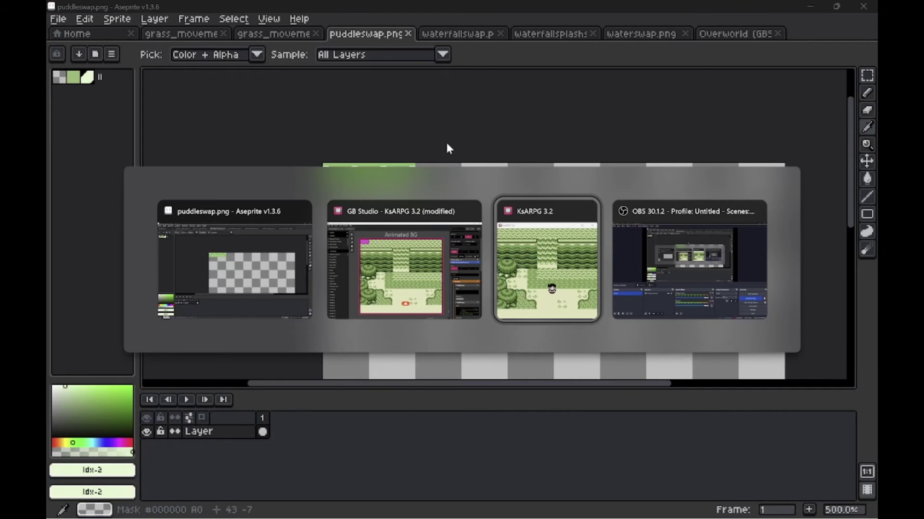
key(alt+Tab)
key(alt+Tab)
key(alt+Tab)
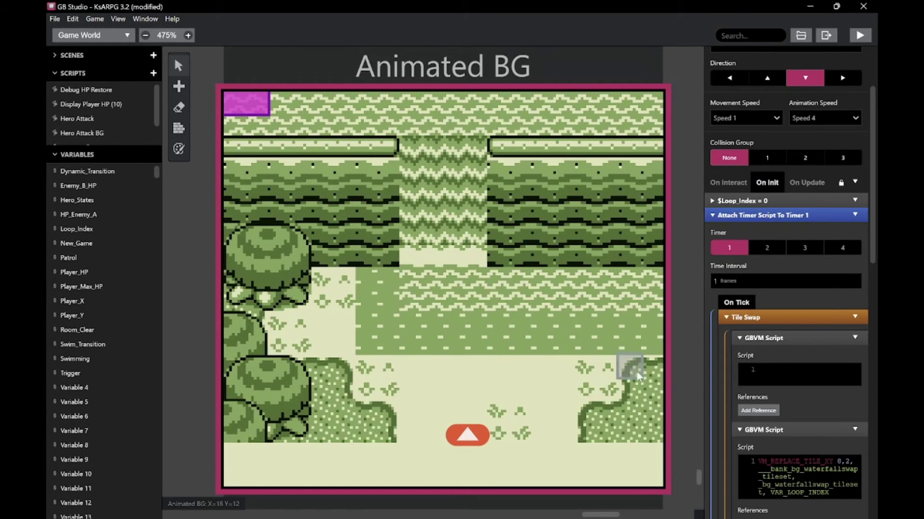
click(763, 410)
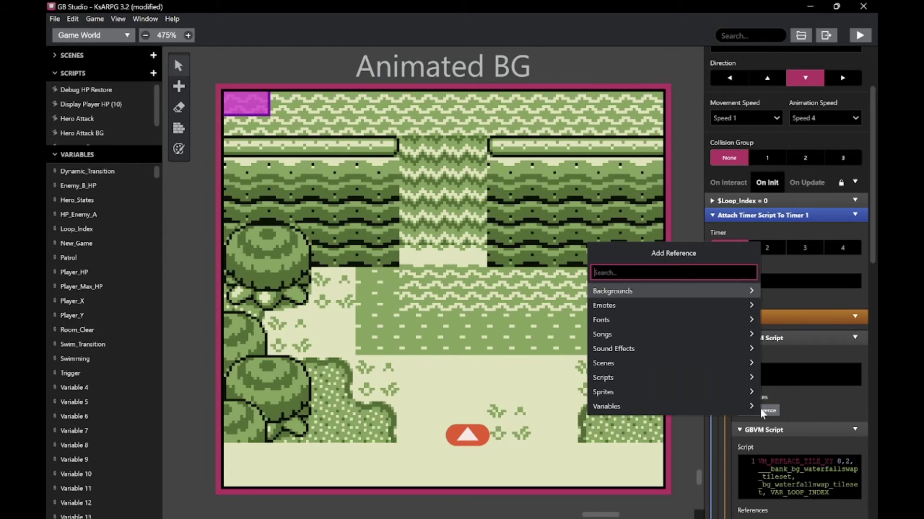
click(667, 295)
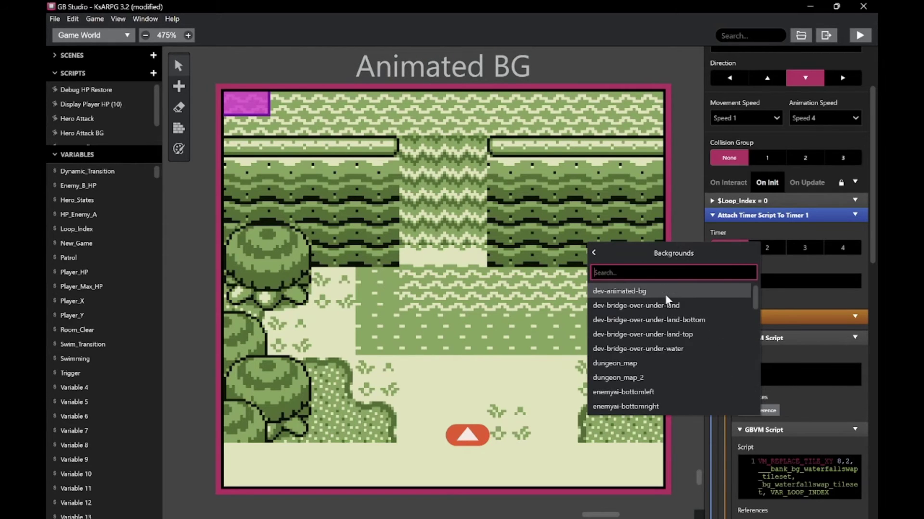
scroll(646, 294, down, 5)
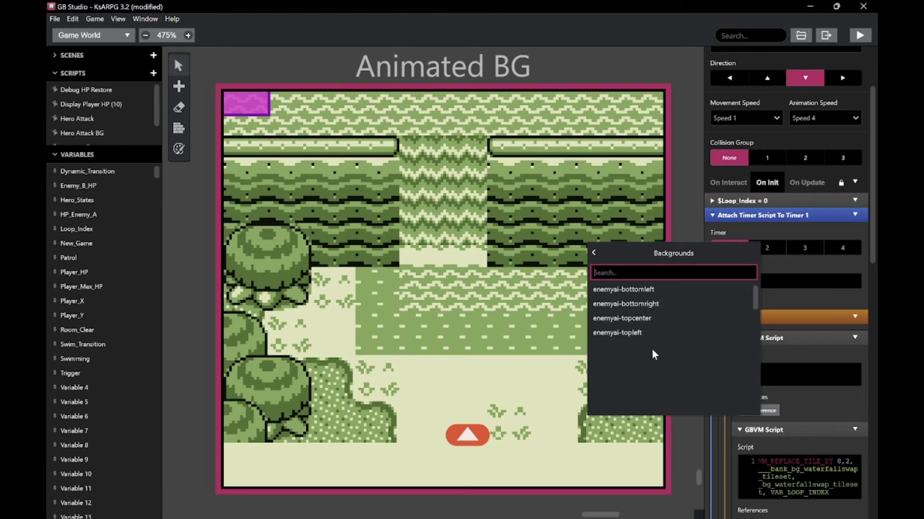
scroll(653, 354, down, 10)
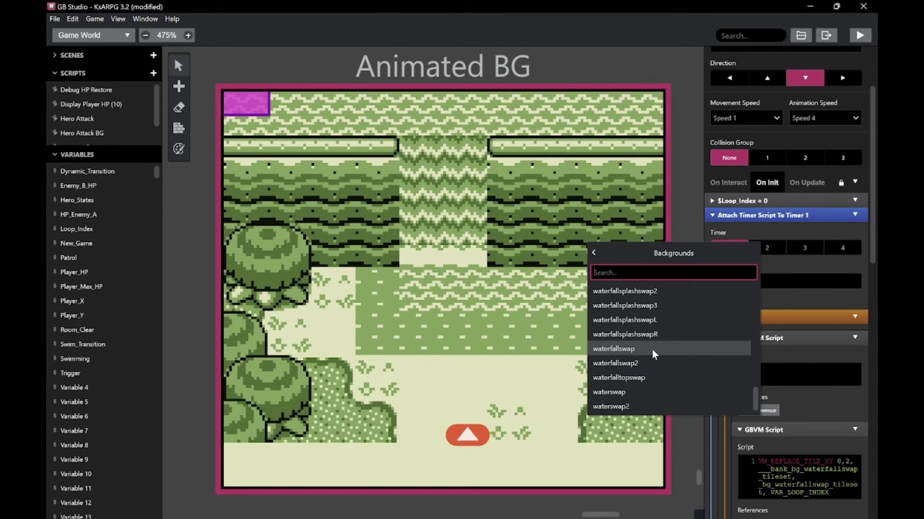
click(662, 351)
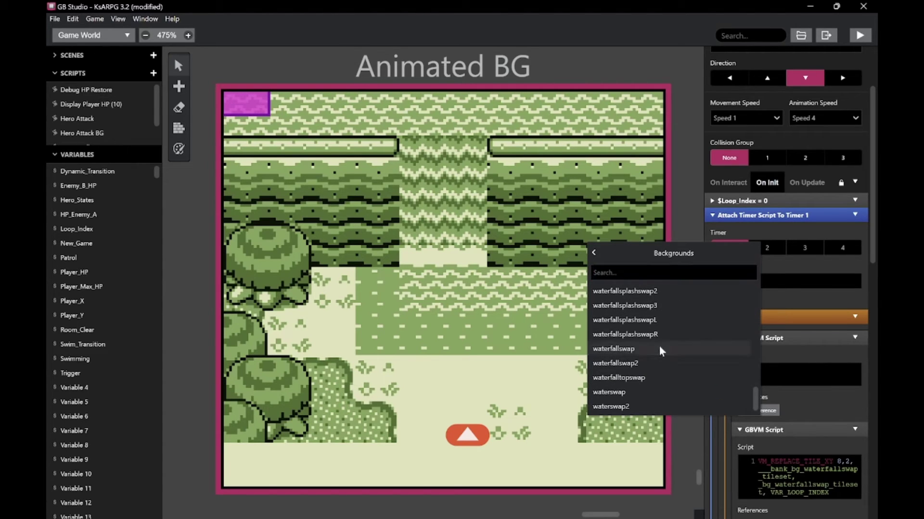
click(626, 351)
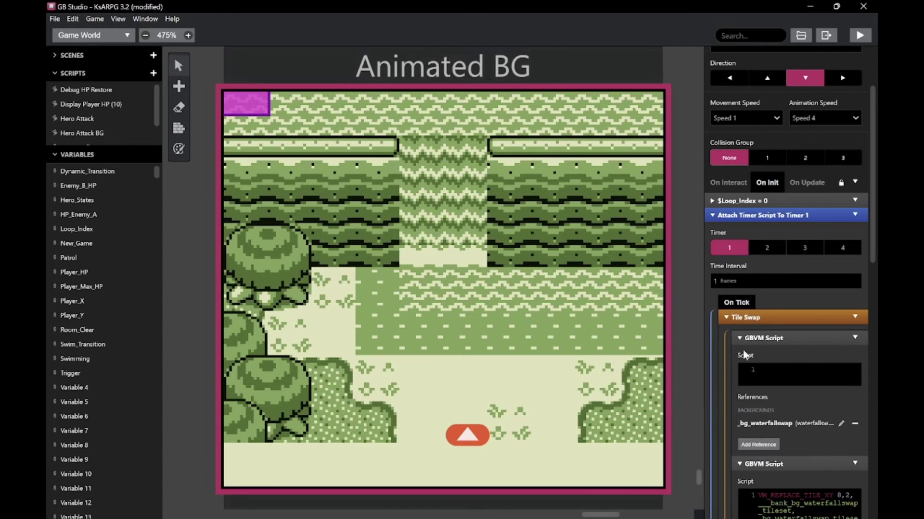
Copy the VM_REPLACE_TILE_XY code for tile 8,2 from the second GBVM script into the empty first one
click(770, 425)
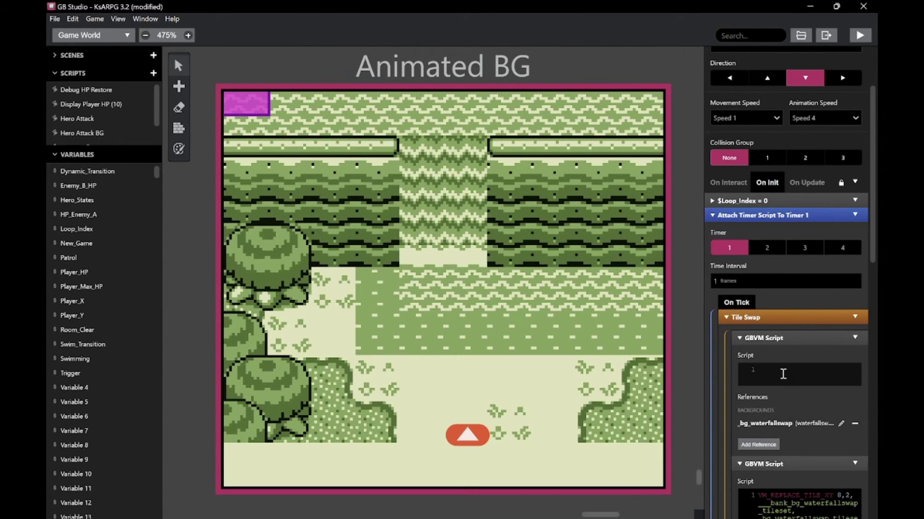
scroll(783, 374, down, 2)
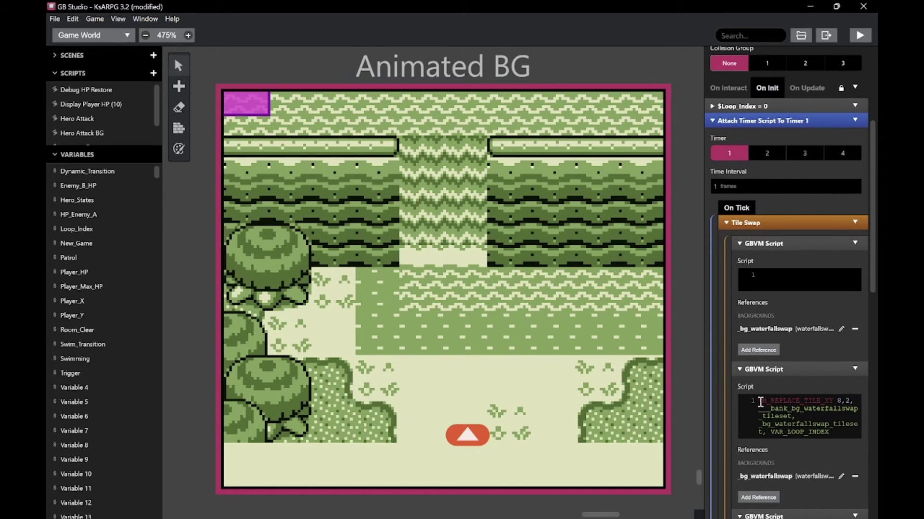
drag(771, 406, 835, 441)
key(ctrl+c)
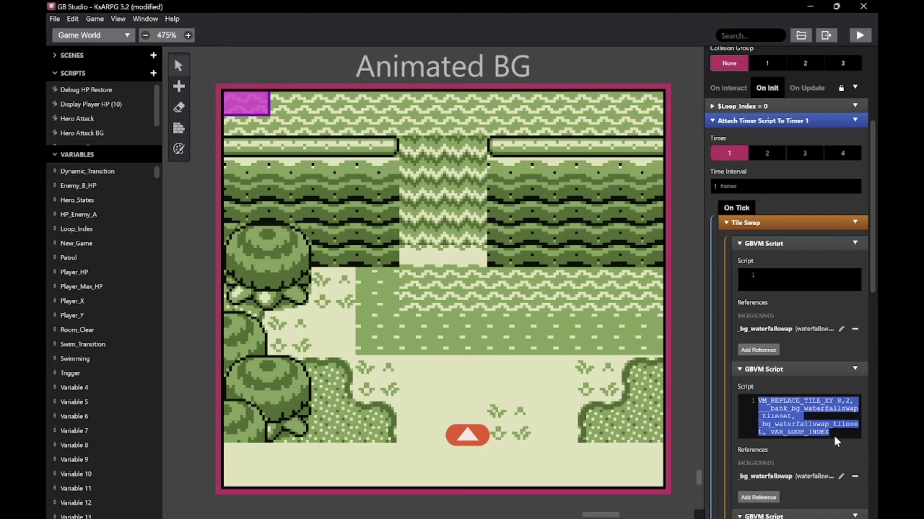
click(765, 283)
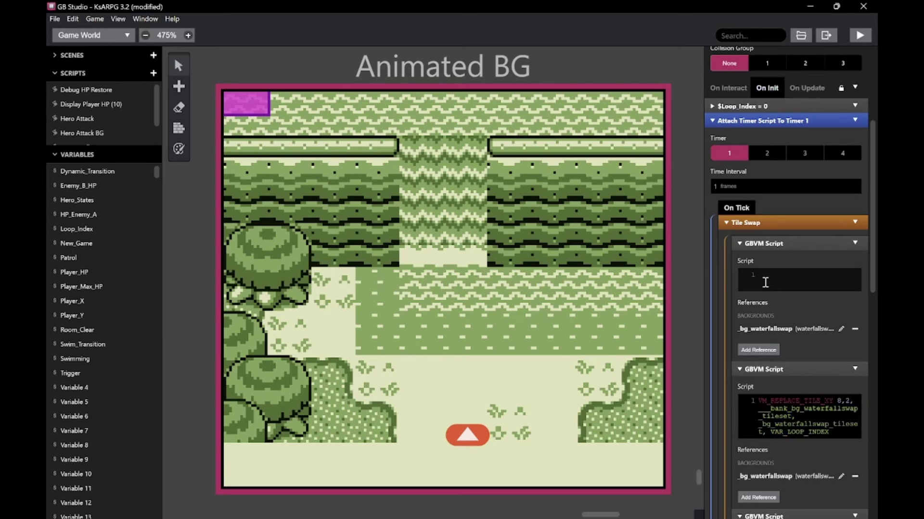
key(ctrl+v)
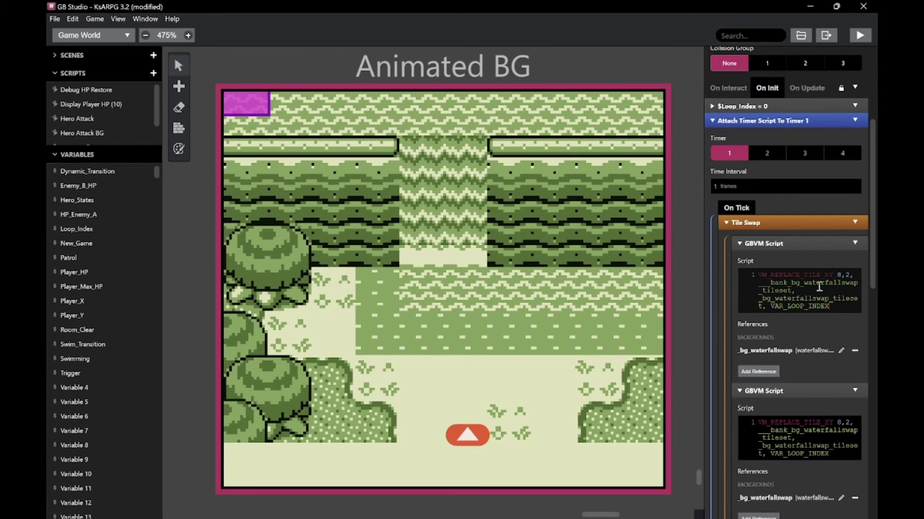
Replace "waterfallswap" in the tileset bank name of the first GBVM script with the placeholder "asdfasdfa"
scroll(820, 287, down, 1)
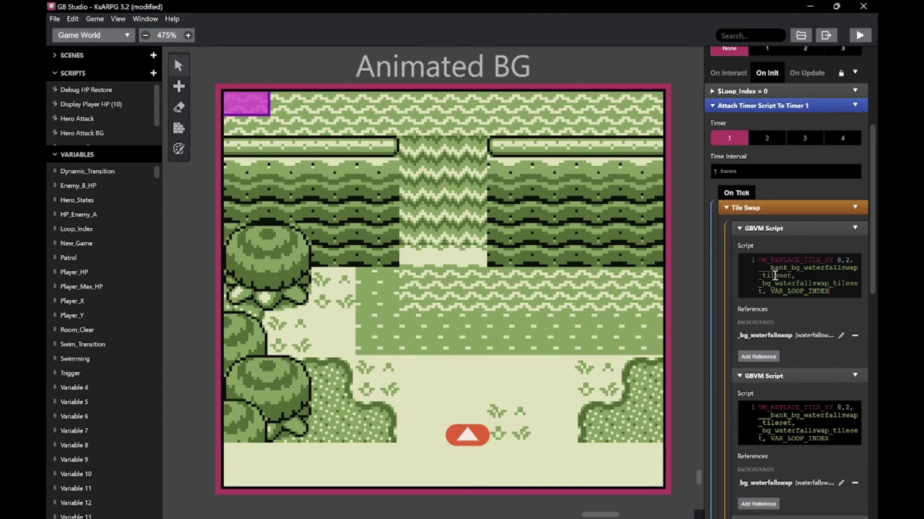
click(766, 336)
drag(804, 268, 859, 271)
key(ctrl+c)
mouse_move(782, 338)
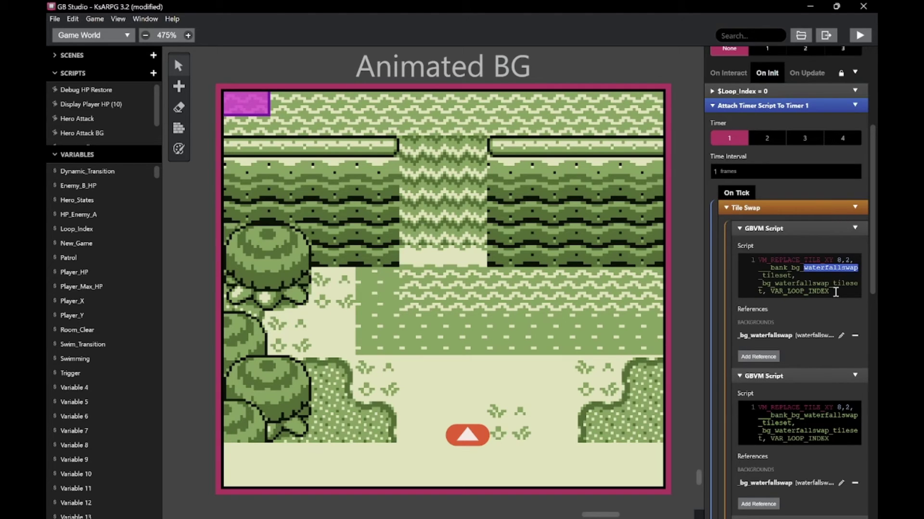
key(BackSpace)
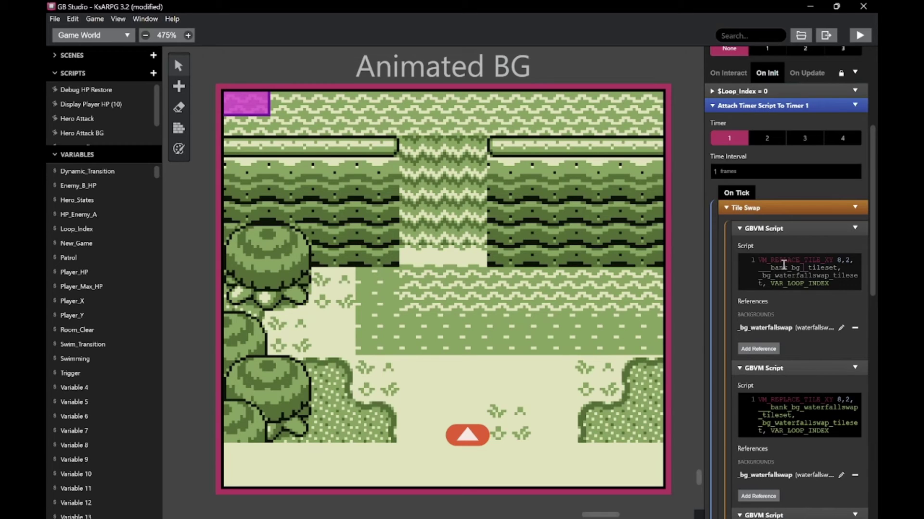
text(asdfasdfa)
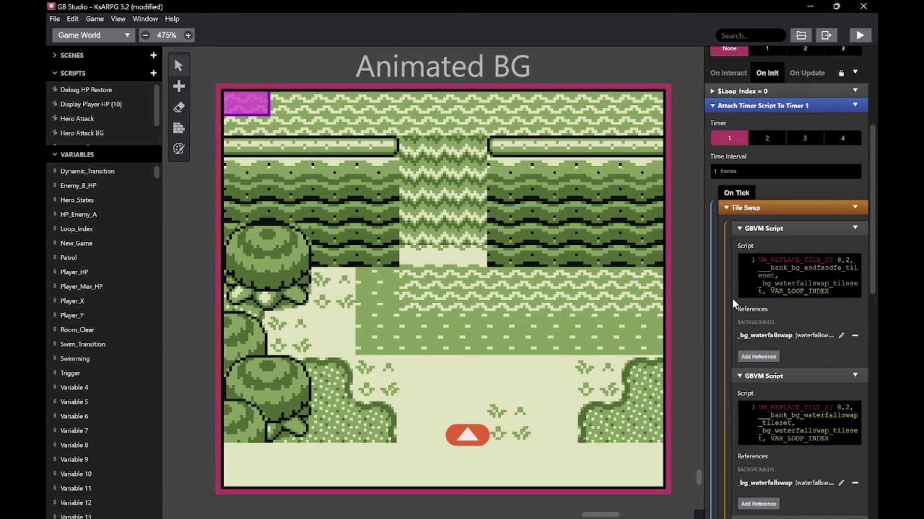
Replace the placeholder in the first GBVM script's tileset bank name with "waterfallswap"
key(BackSpace)
key(BackSpace)
key(BackSpace)
key(BackSpace)
key(BackSpace)
key(BackSpace)
key(BackSpace)
key(BackSpace)
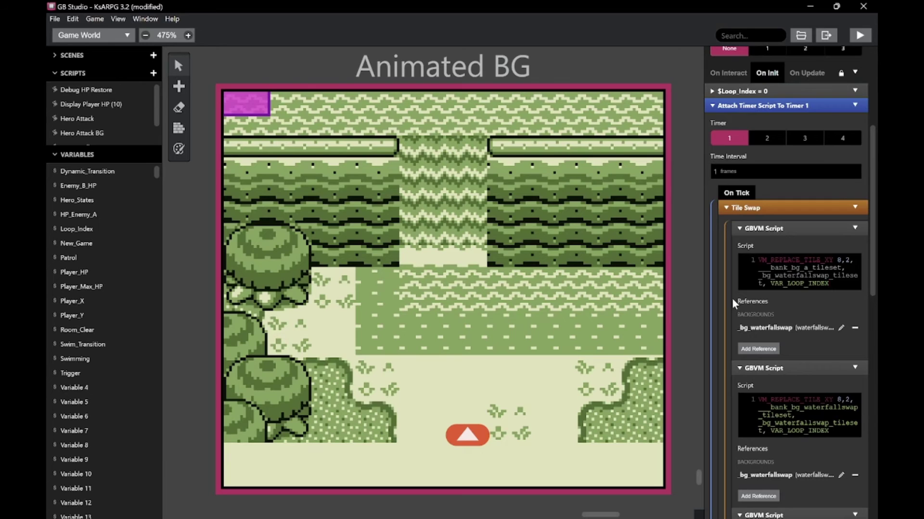
key(BackSpace)
key(ctrl+v)
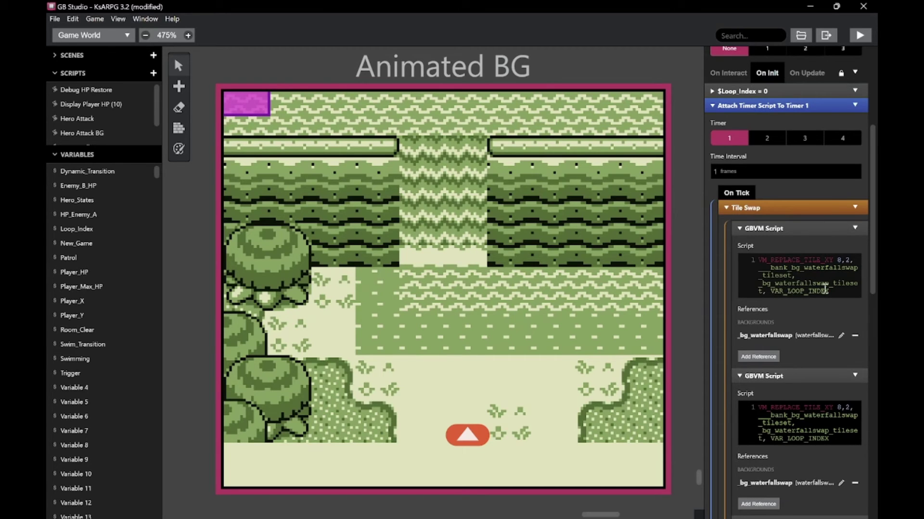
Examine the tile coordinates and background references of the waterfallswap, waterfallsplashswapl and waterswap GBVM scripts in Tile Swap
scroll(824, 288, up, 3)
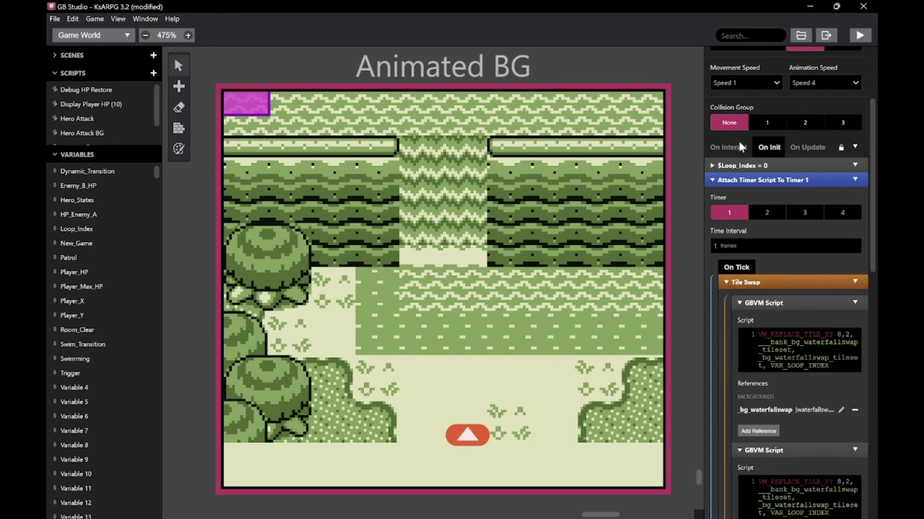
scroll(787, 278, down, 2)
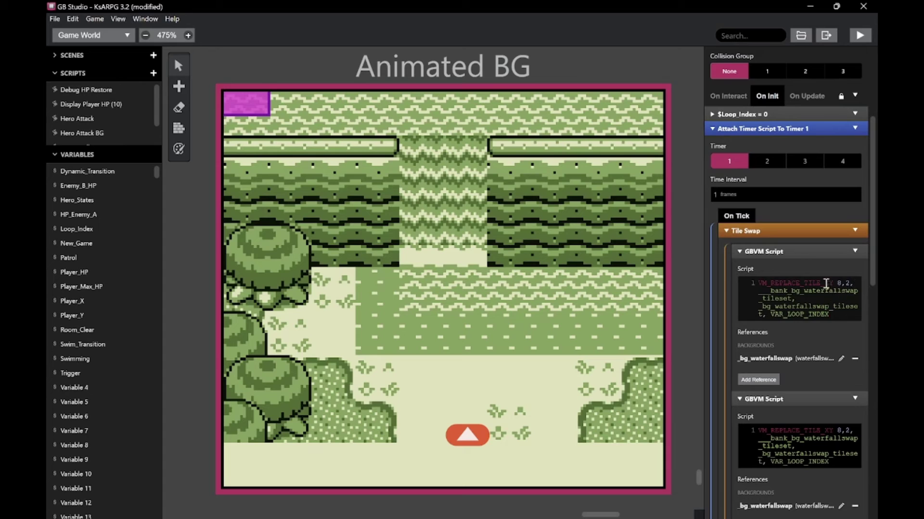
click(841, 283)
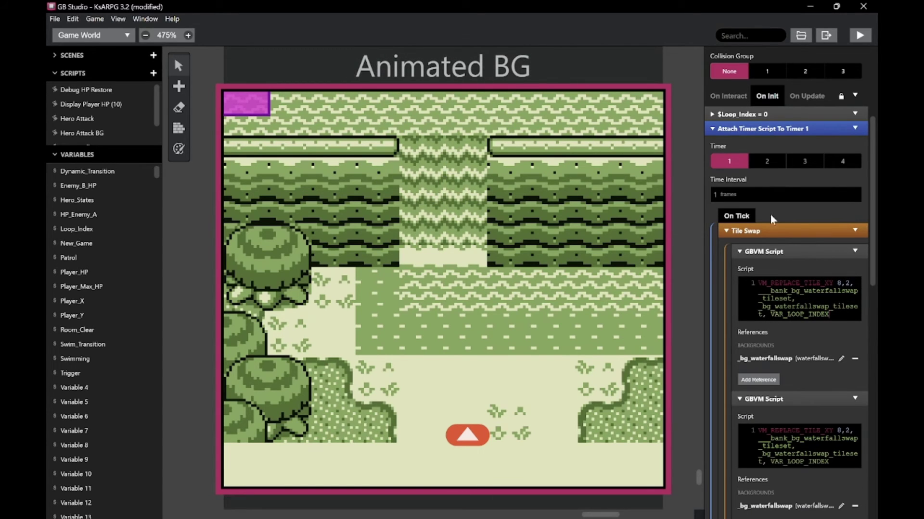
click(797, 251)
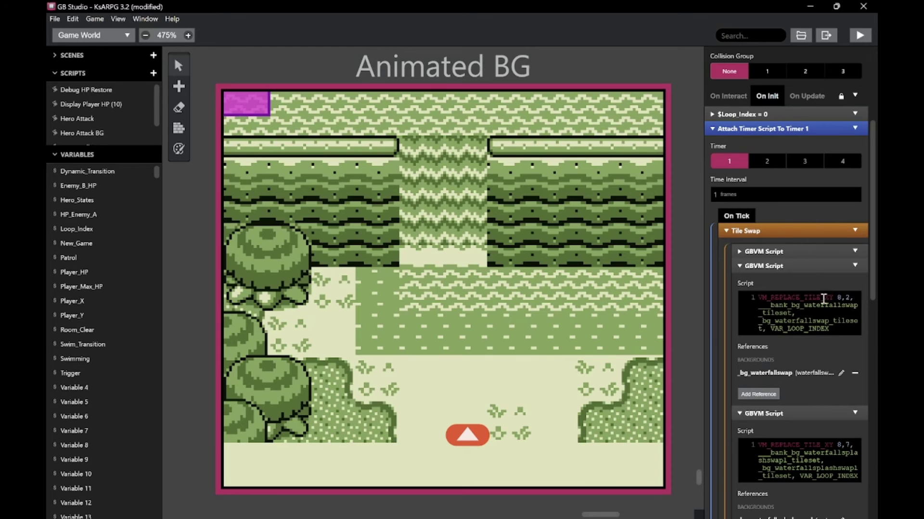
click(800, 378)
click(800, 377)
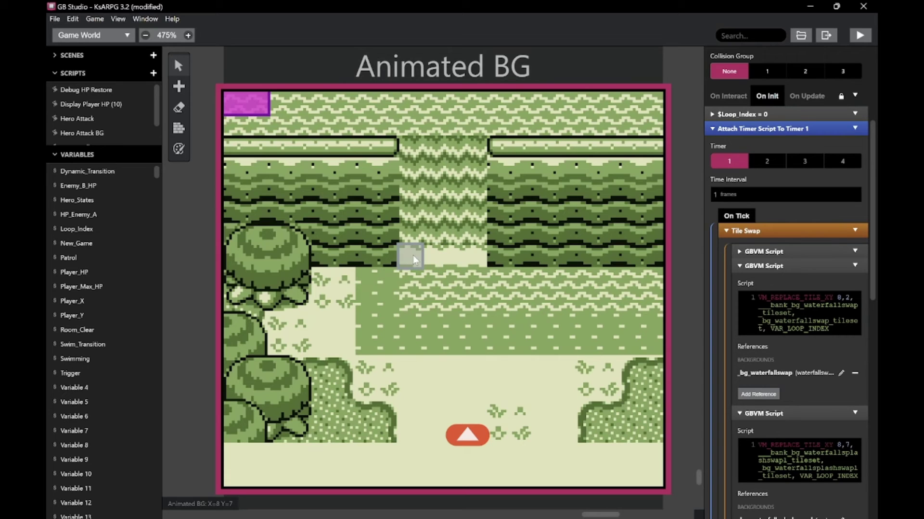
click(798, 266)
click(798, 388)
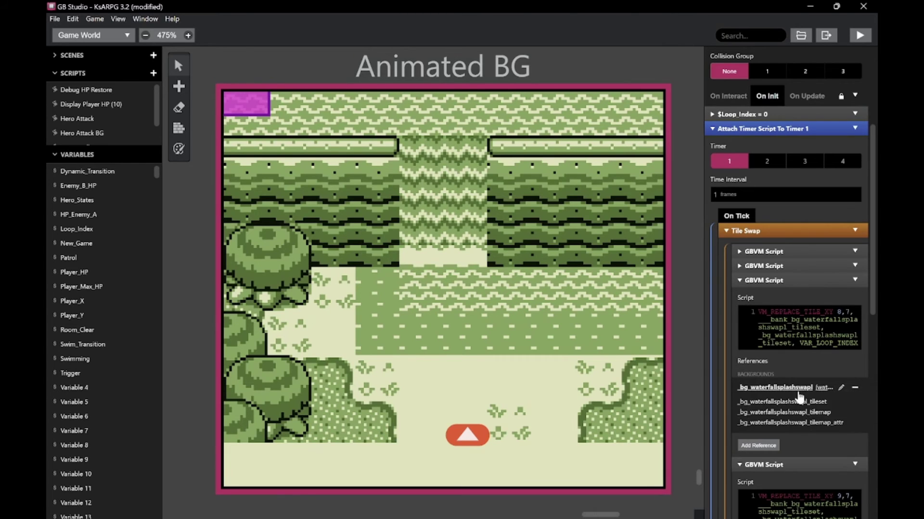
click(798, 390)
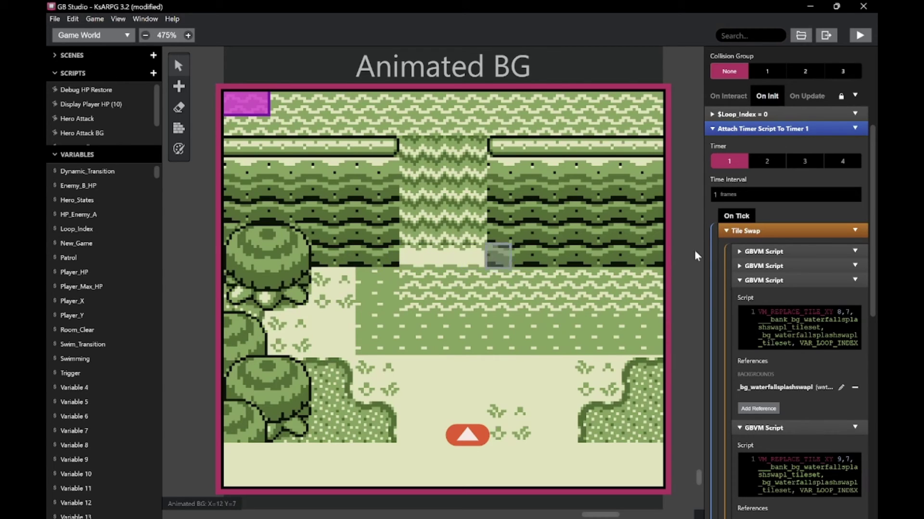
click(781, 280)
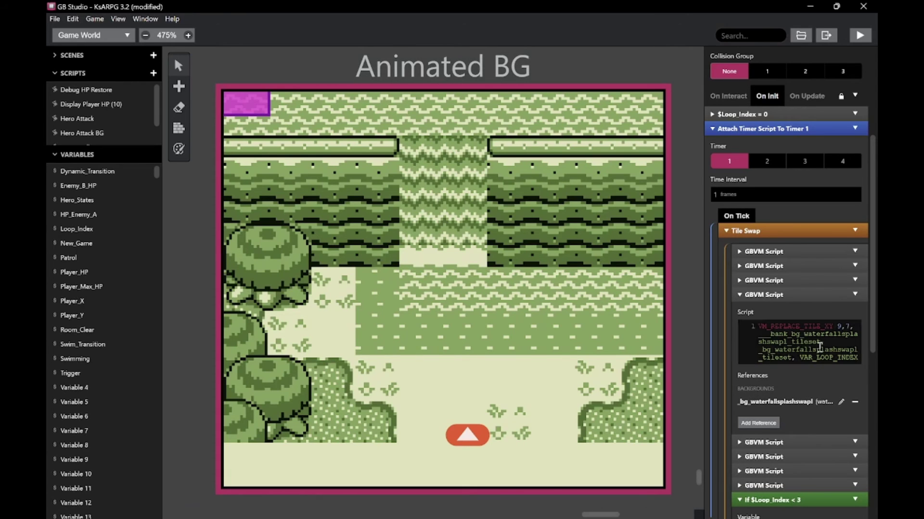
click(798, 298)
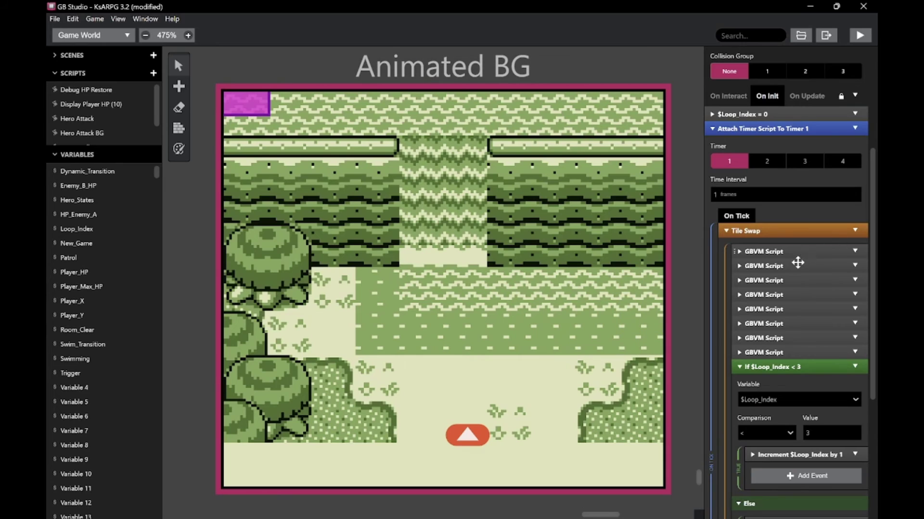
click(774, 353)
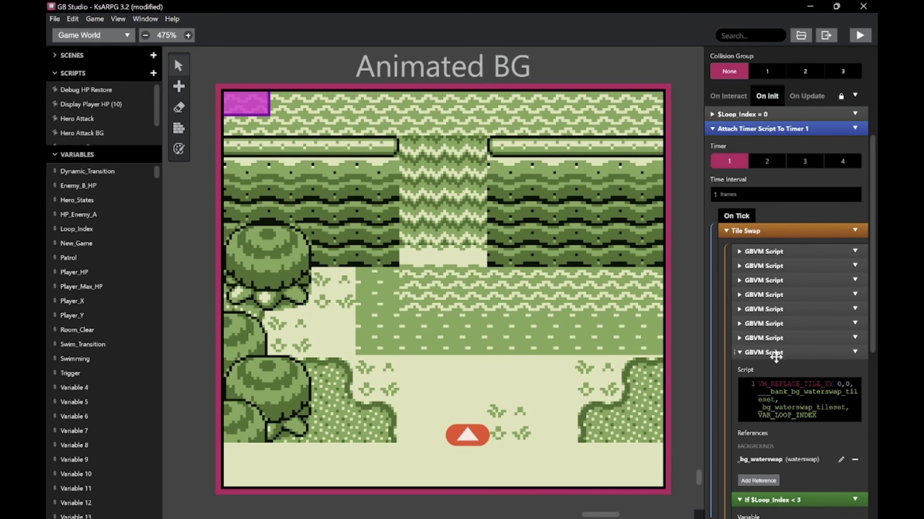
Delete the duplicate first GBVM script for tile 8,2 from Tile Swap and collapse the remaining one
click(776, 250)
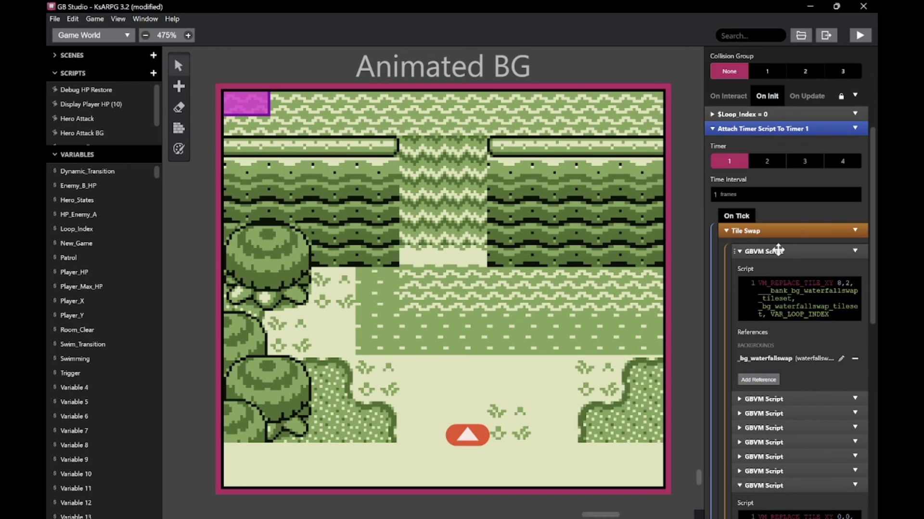
click(803, 395)
click(854, 252)
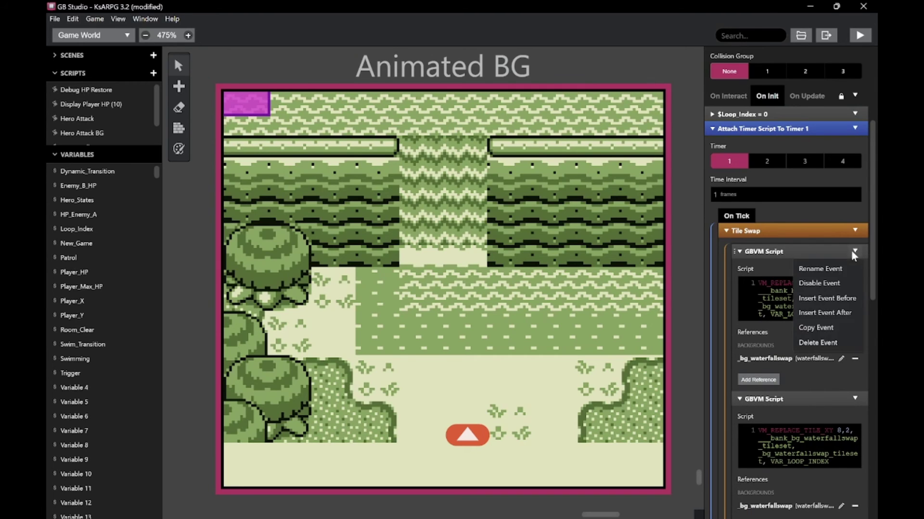
click(816, 345)
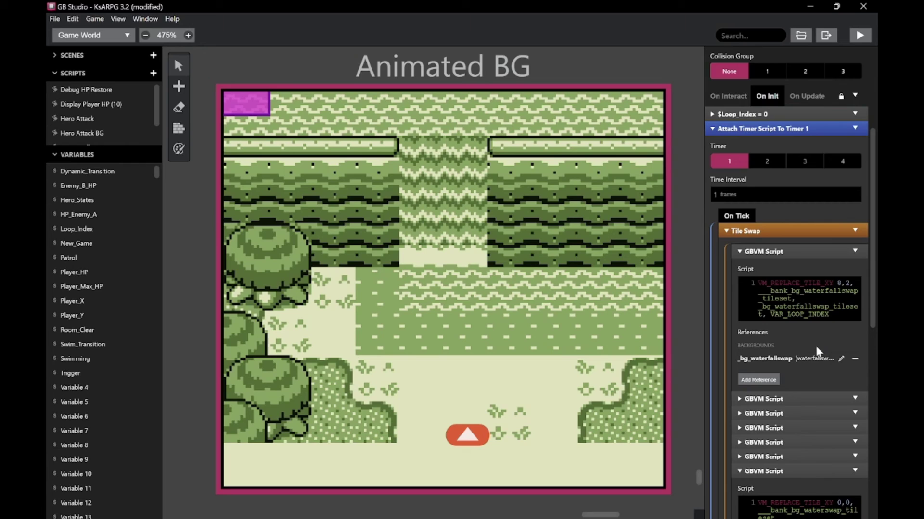
click(763, 252)
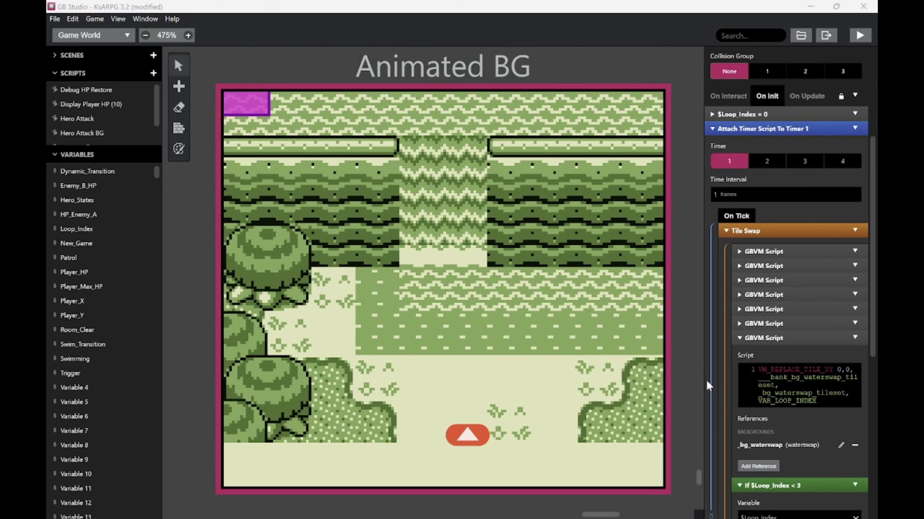
Glance at puddleswap.png in Aseprite, and back in GB Studio examine the If $Loop_Index < 3 event with its increment and Else branches
key(alt+Tab)
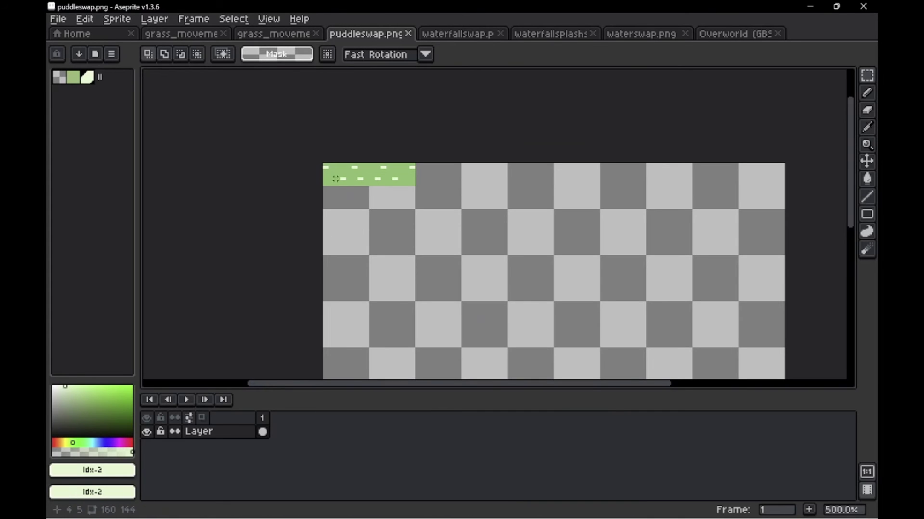
key(alt+Tab)
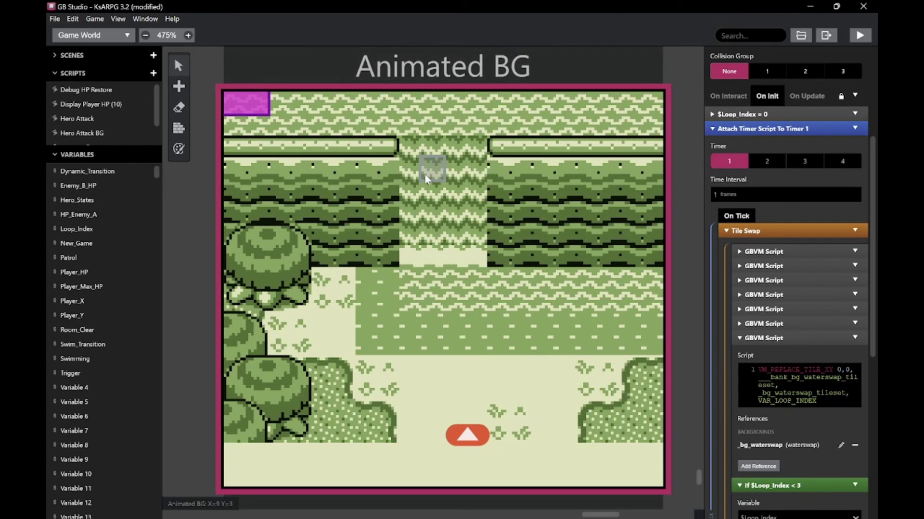
scroll(805, 418, down, 2)
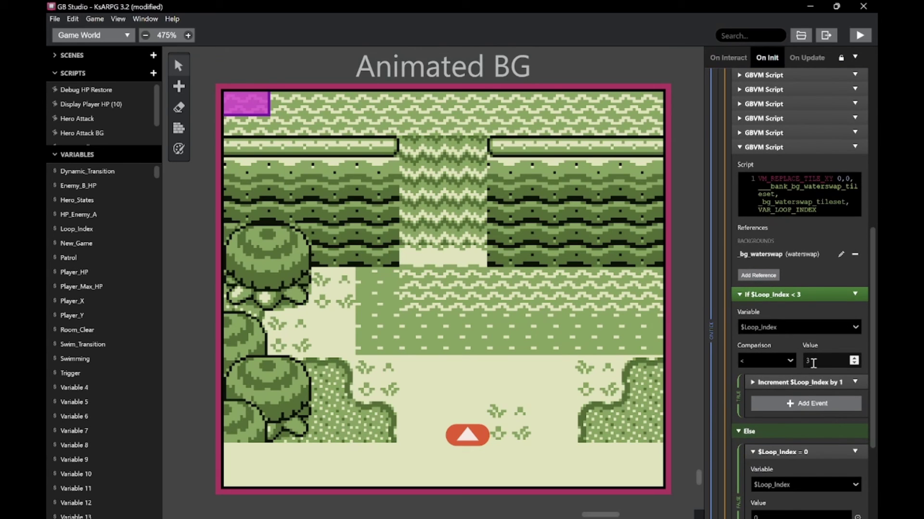
scroll(837, 455, down, 3)
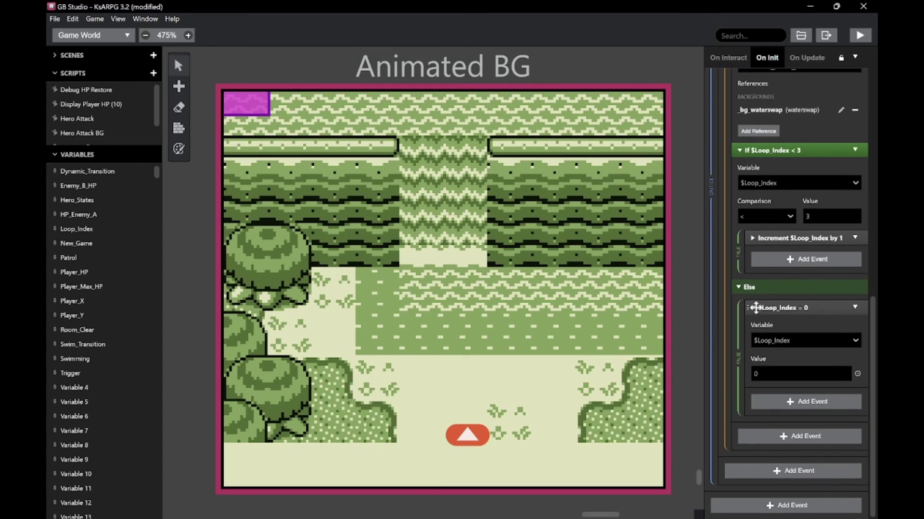
click(786, 238)
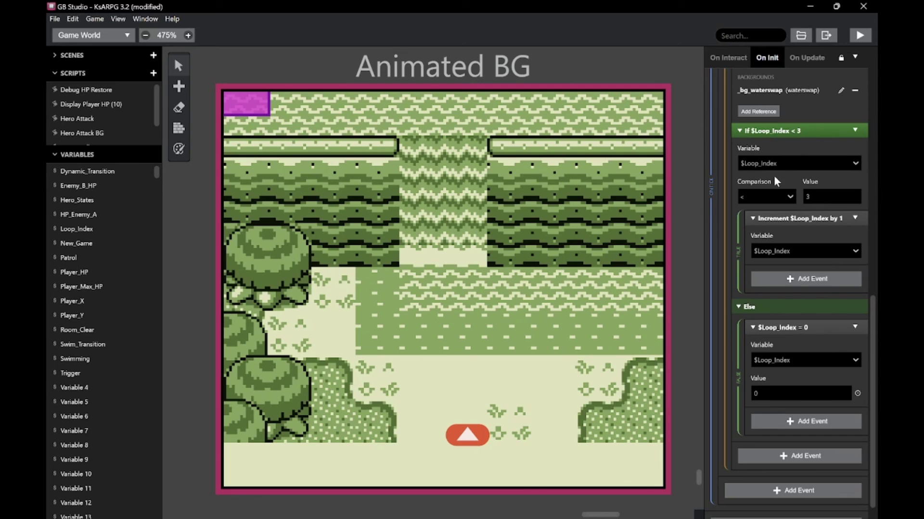
click(772, 193)
click(772, 192)
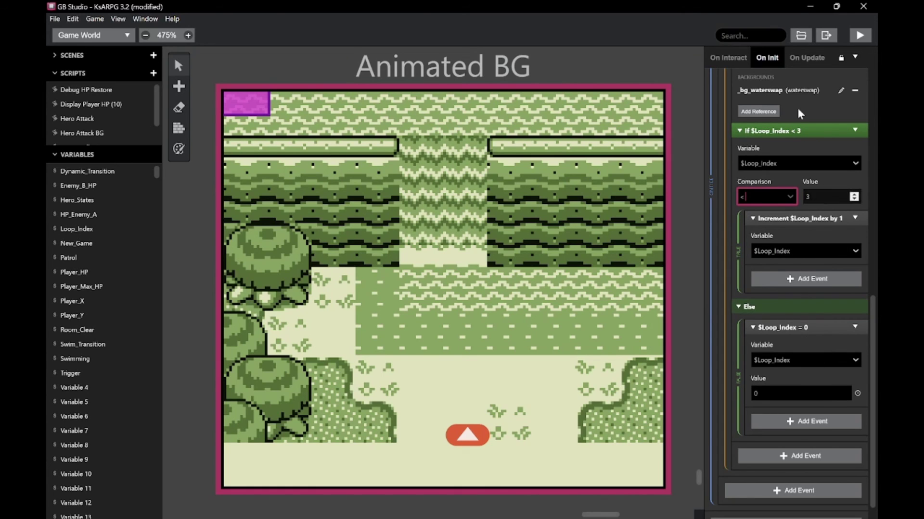
Insert an If Variable Compare With Value event before the If $Loop_Index < 3 event, set its comparison to Less Than and expand its Else branch
click(855, 131)
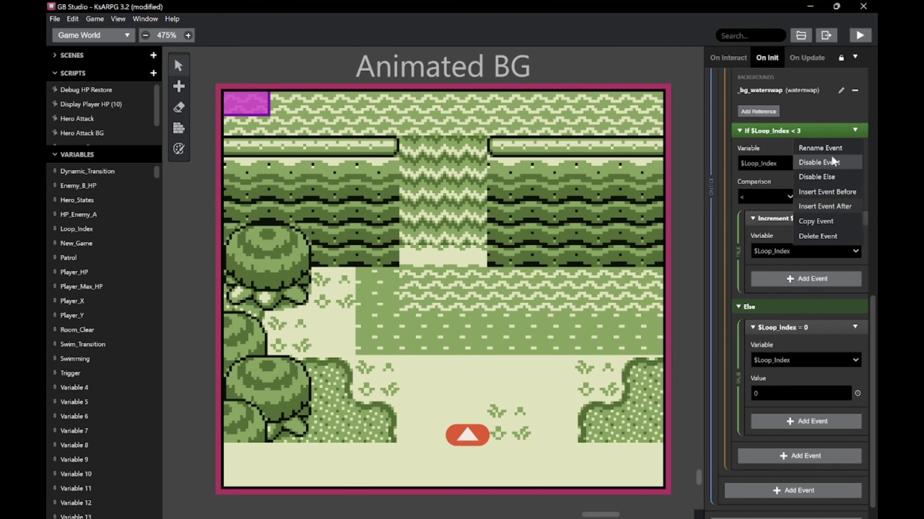
click(828, 192)
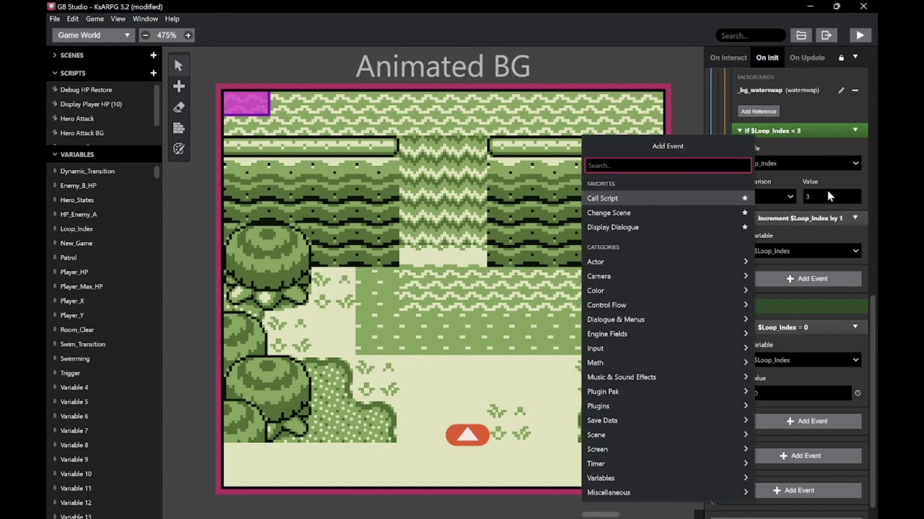
text(if var)
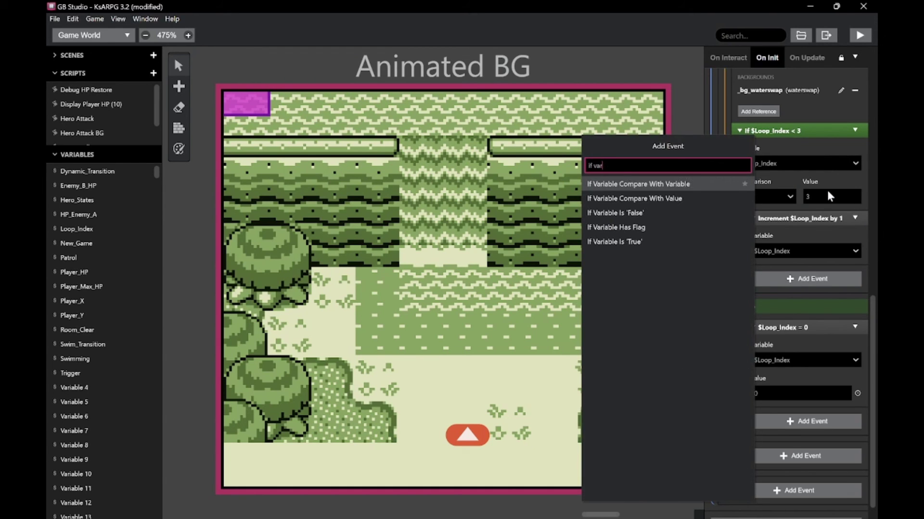
click(659, 198)
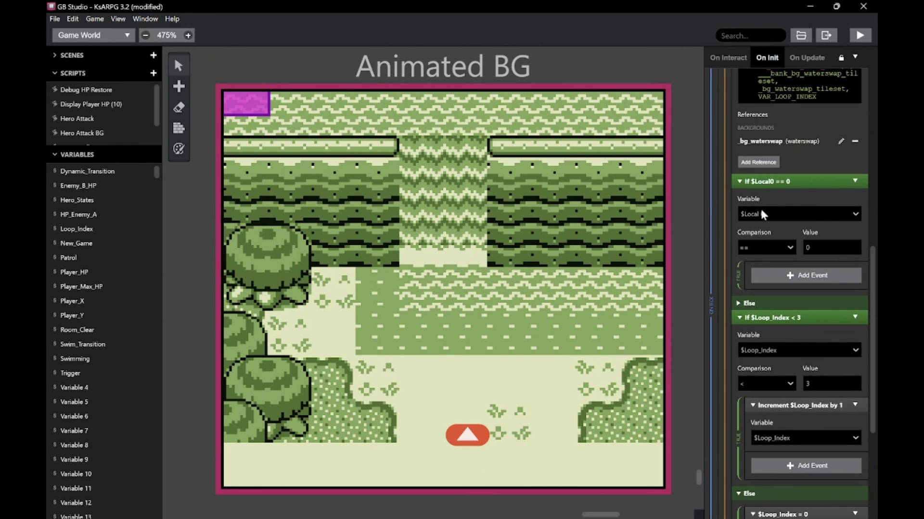
click(778, 248)
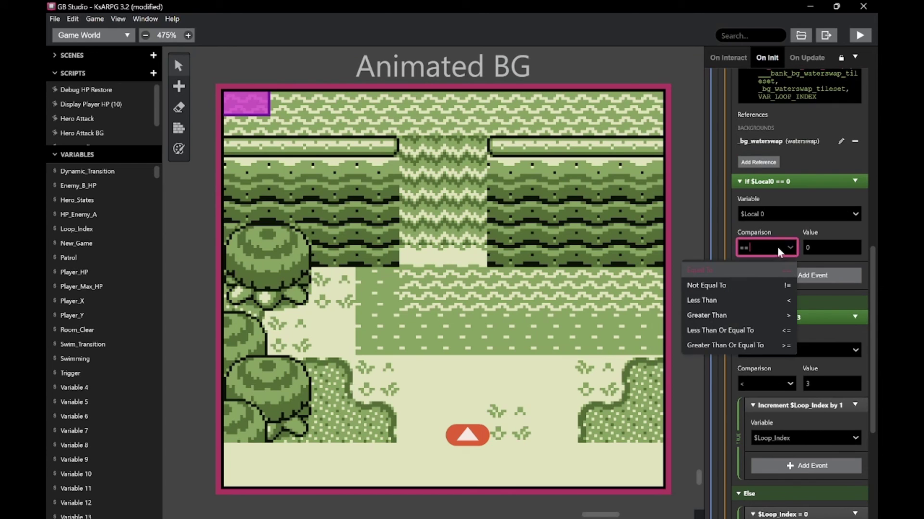
click(729, 299)
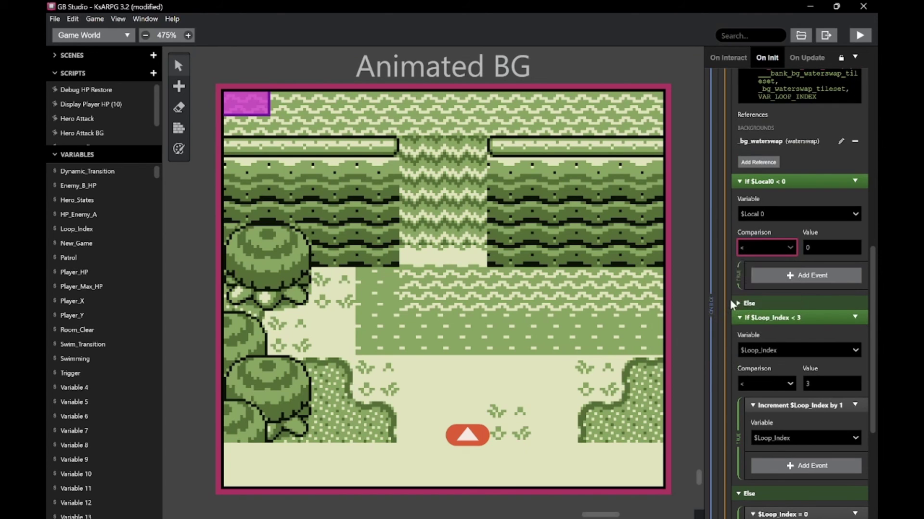
click(837, 247)
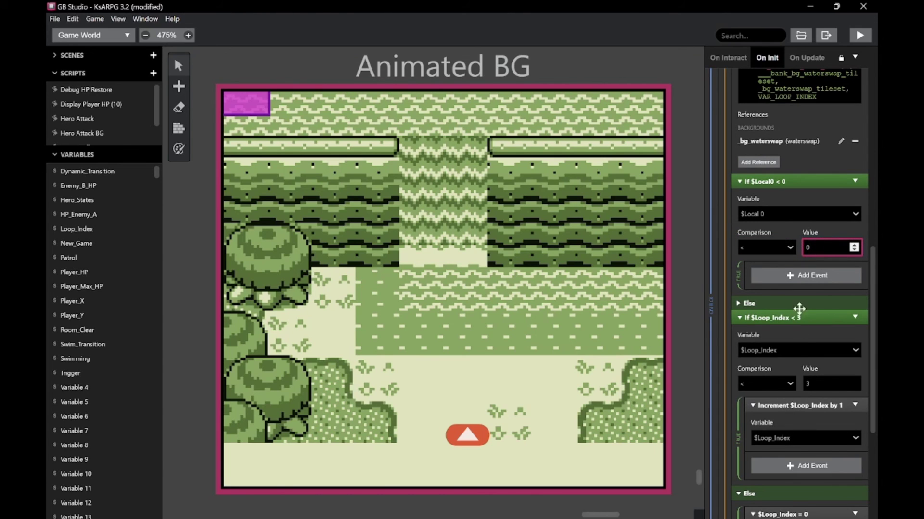
click(739, 303)
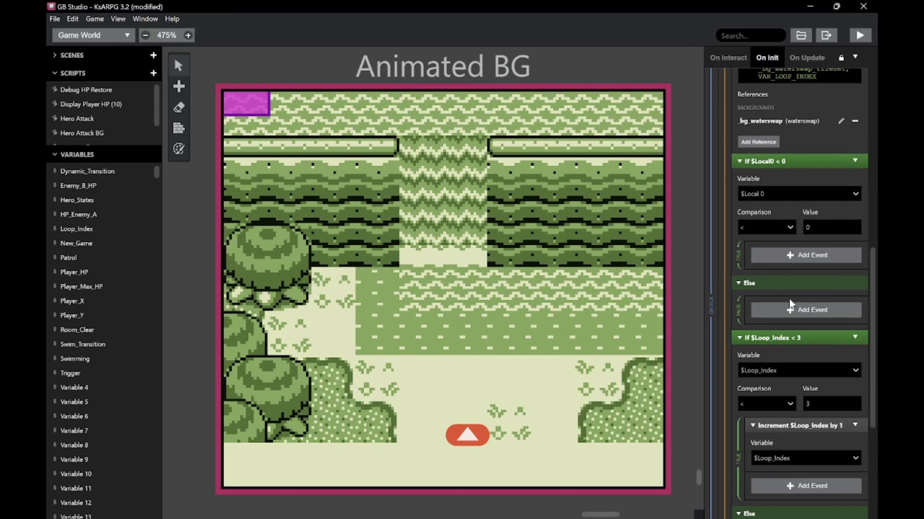
scroll(824, 425, down, 5)
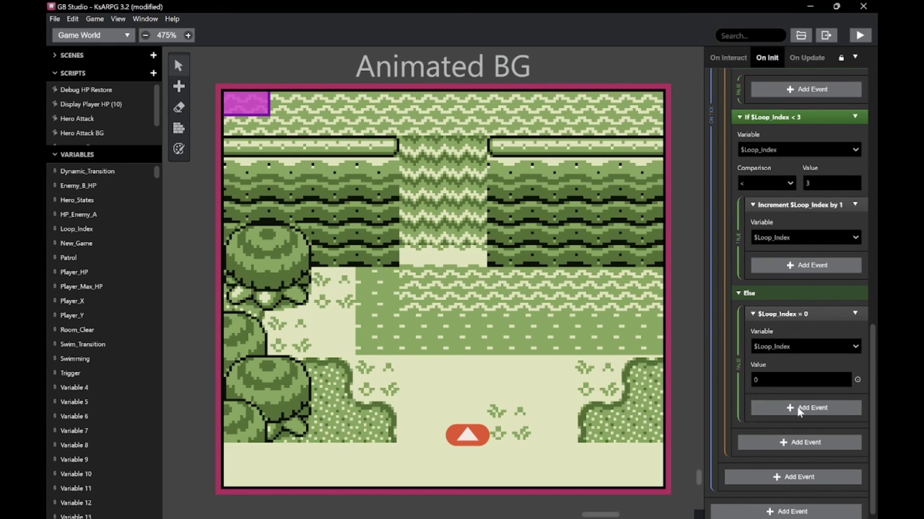
click(855, 314)
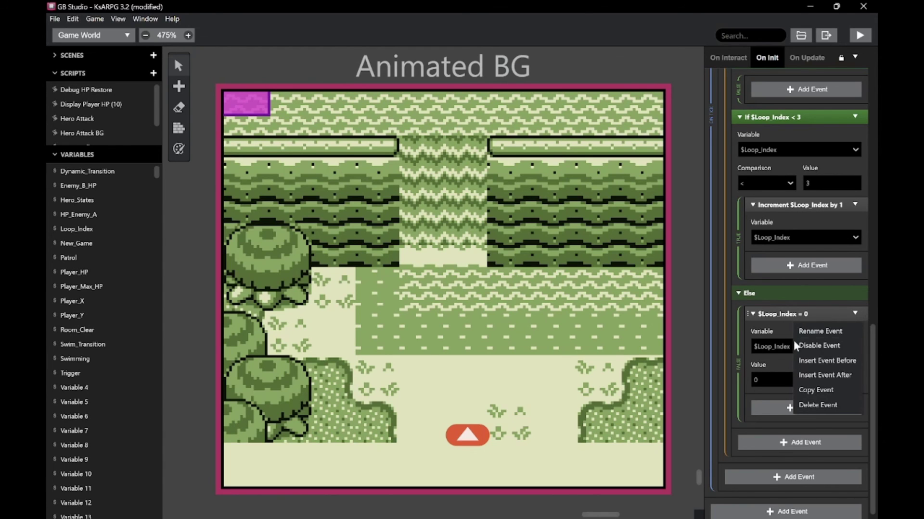
click(818, 361)
text(var)
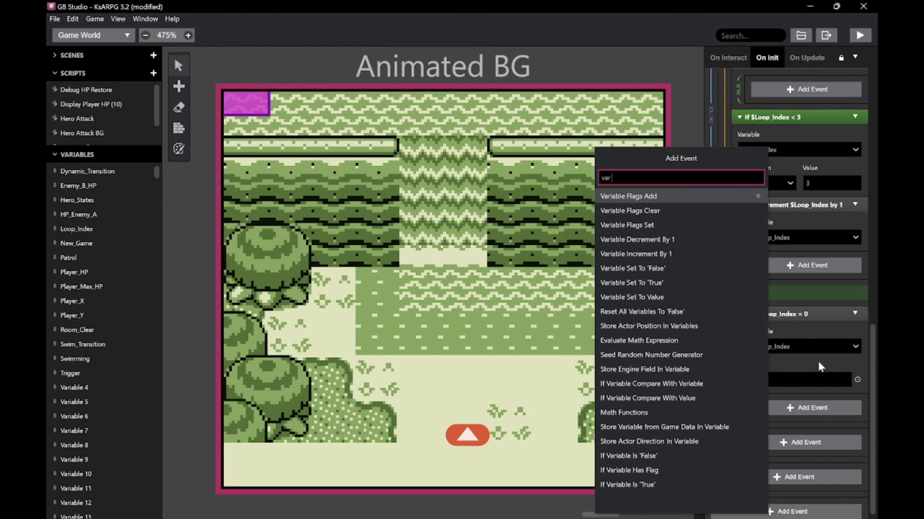
text( val)
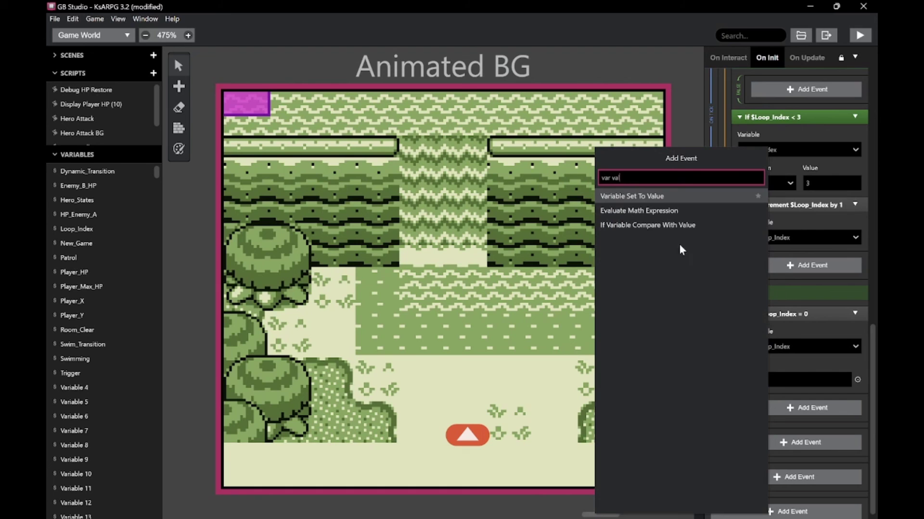
click(818, 282)
Delete the inserted If $Local0 < 0 event from Tile Swap
scroll(806, 322, up, 7)
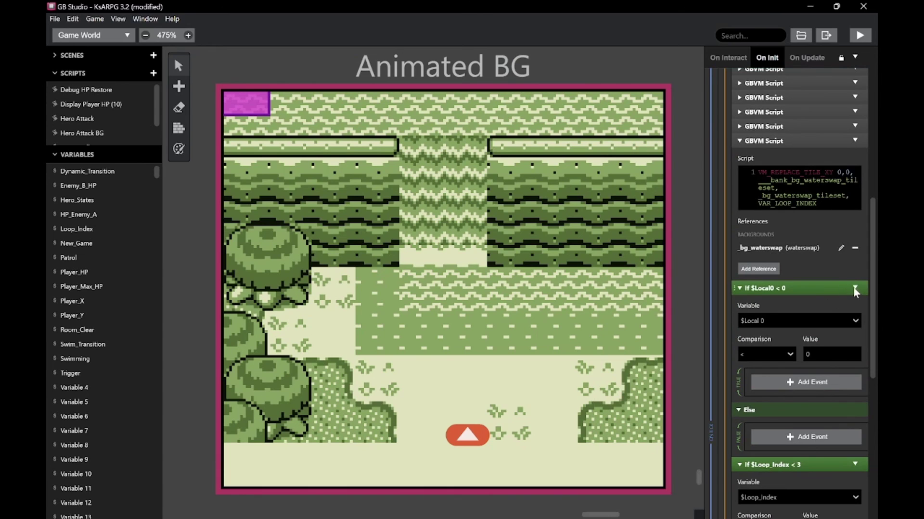
click(855, 288)
click(809, 395)
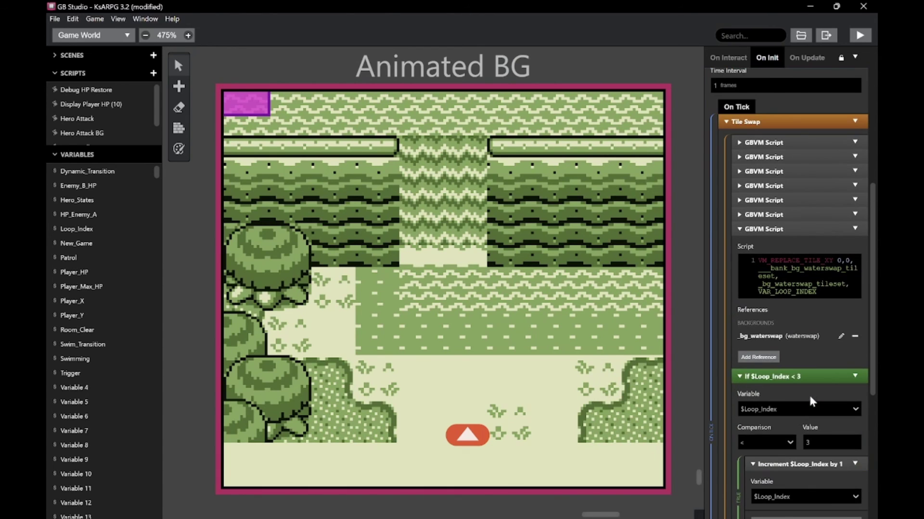
Run the game and walk the character around the Animated BG scene to test the tile animation
click(859, 38)
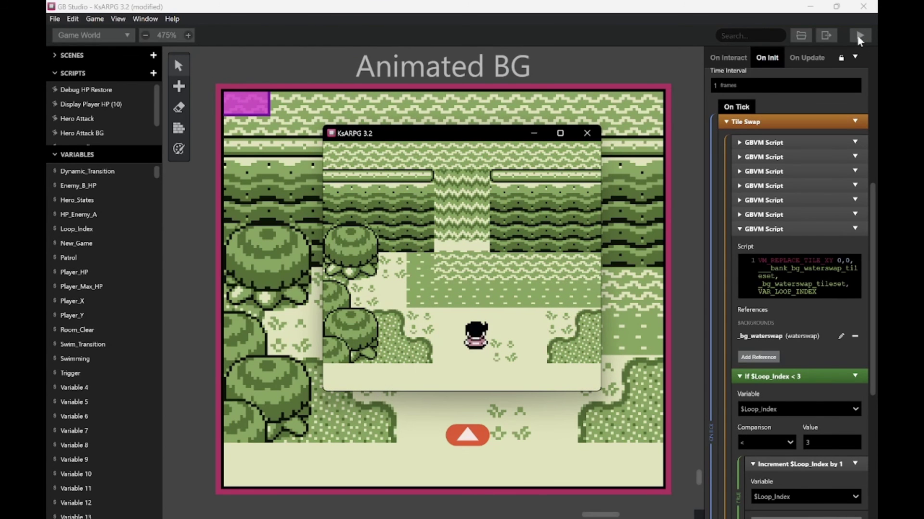
key(Up)
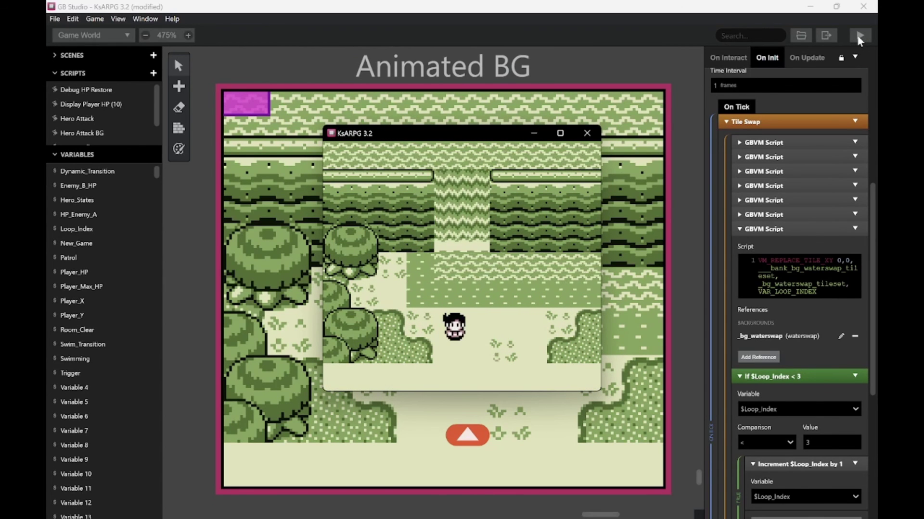